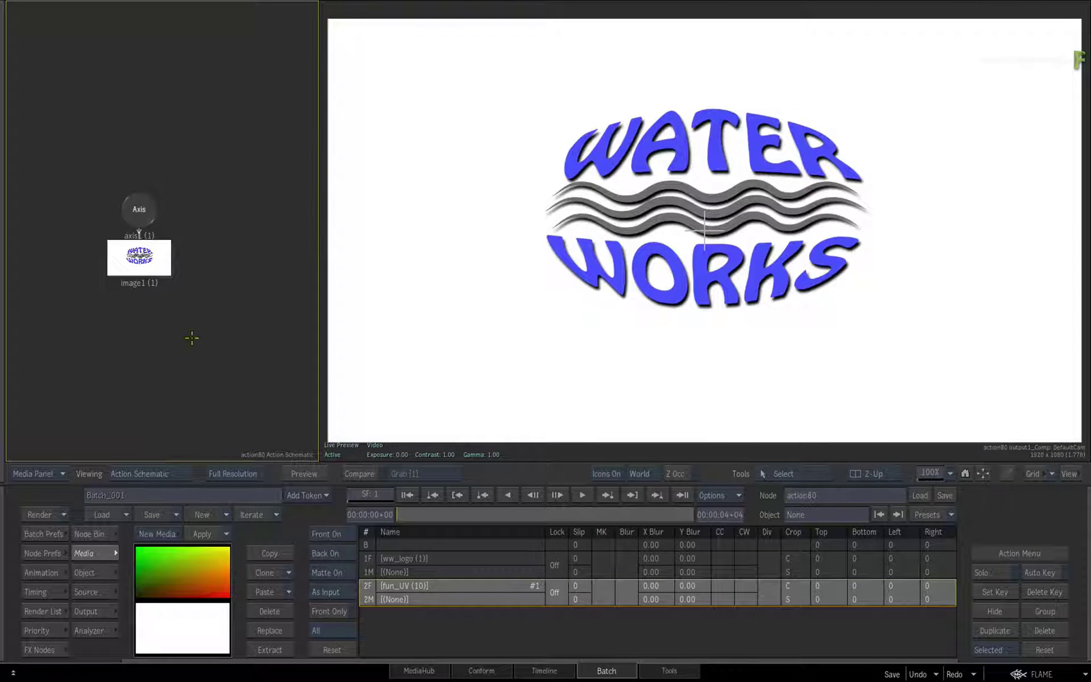
Add a UV Map beneath the Water Works logo image in the Action schematic
drag(139, 209, 153, 157)
drag(414, 523, 441, 514)
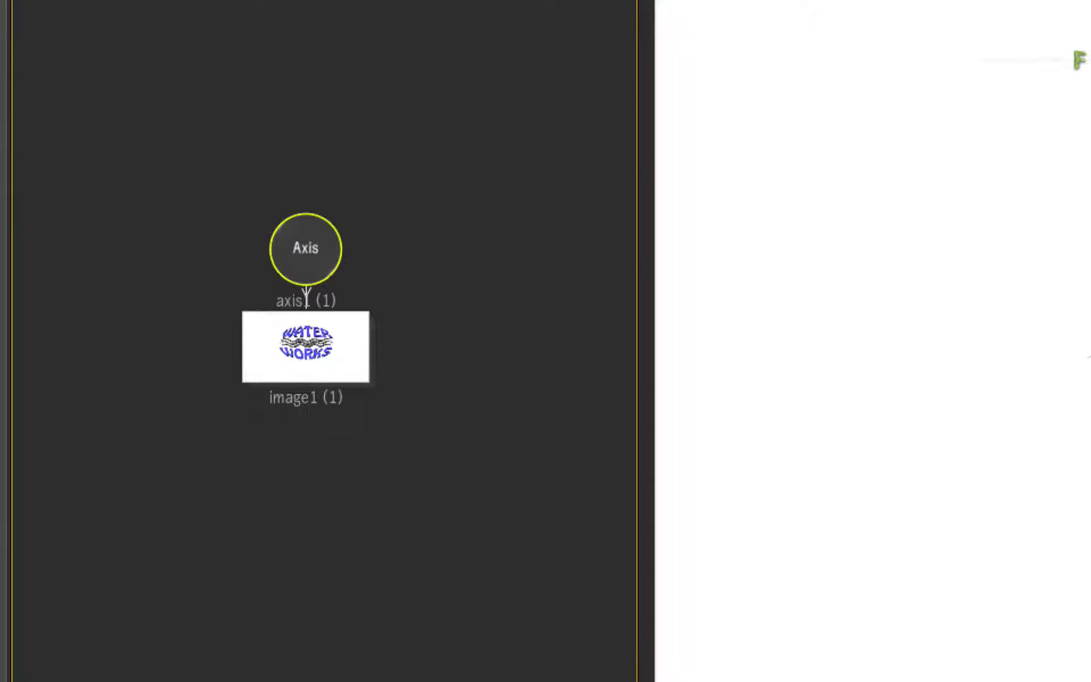
click(312, 373)
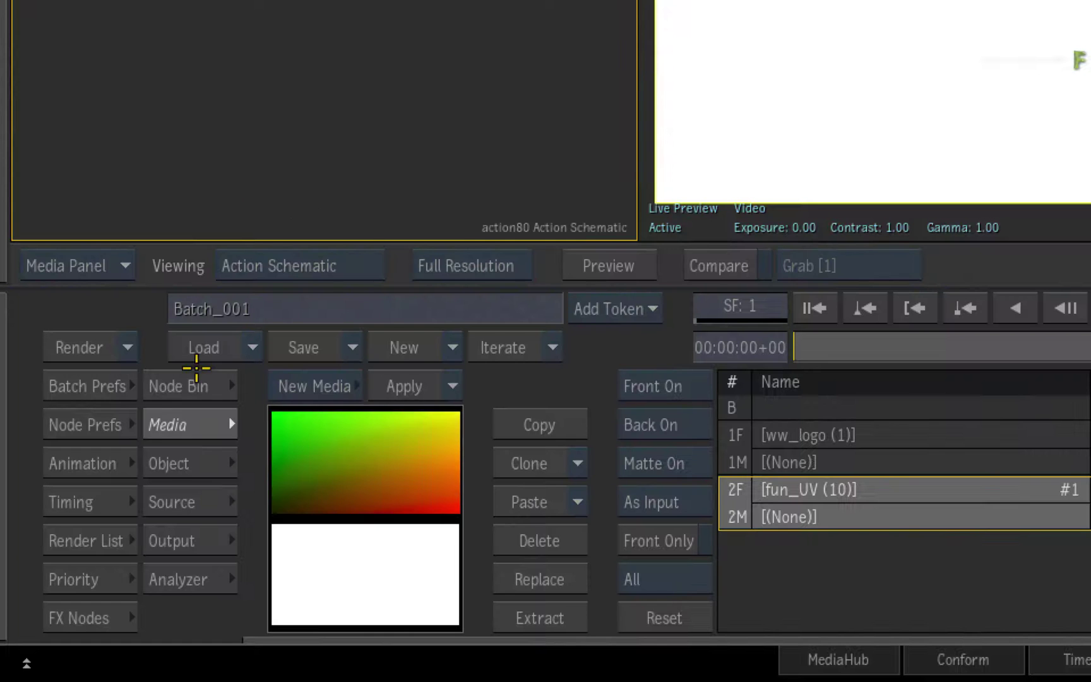
click(193, 385)
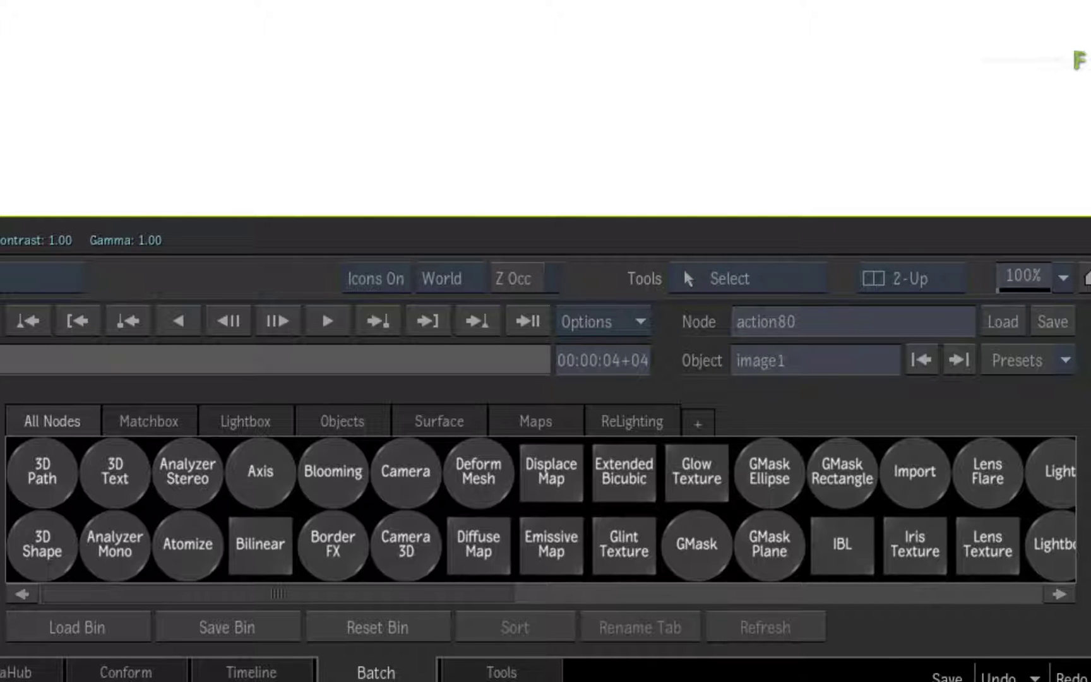
click(566, 415)
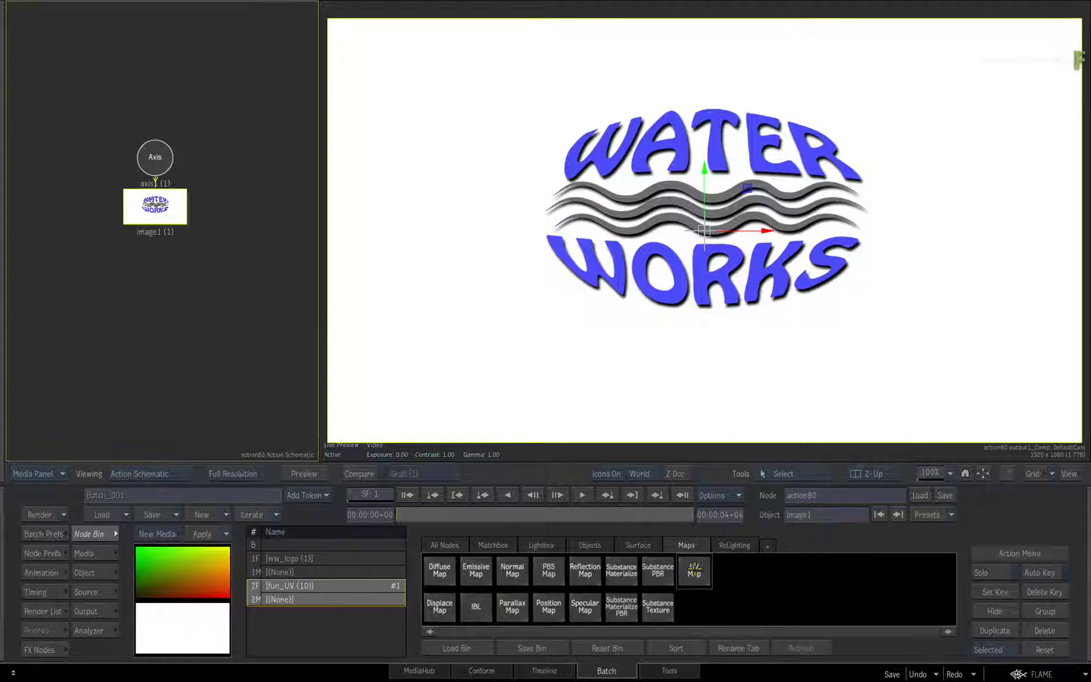
drag(694, 570, 160, 296)
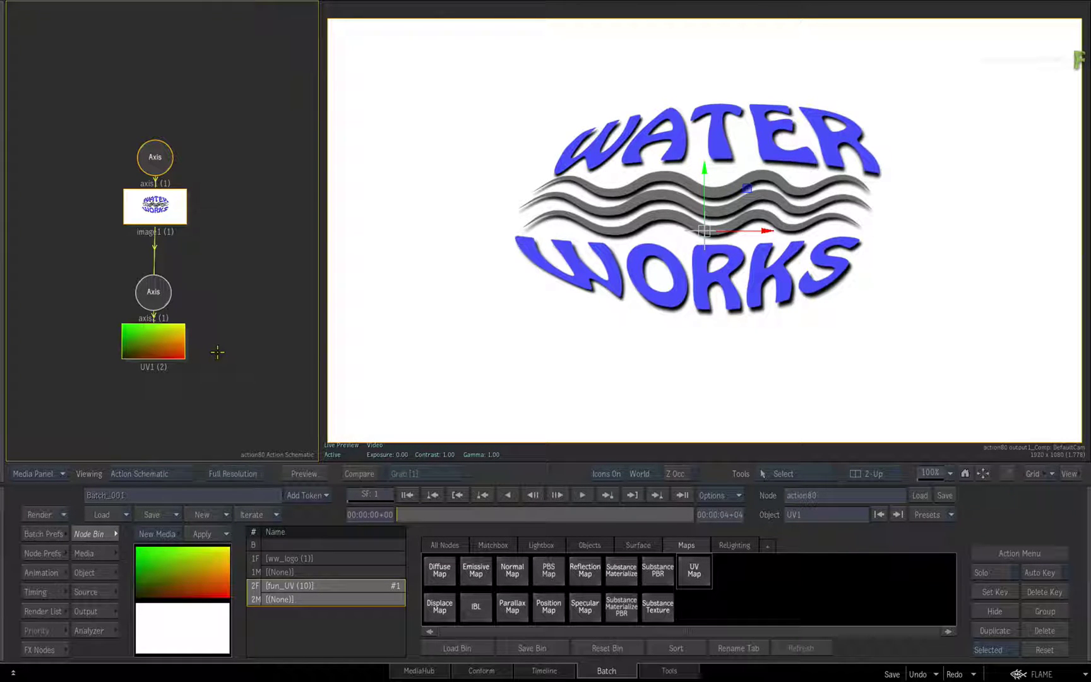
Preview the UV-distorted logo and open the settings of the UV map node below the image
key(space)
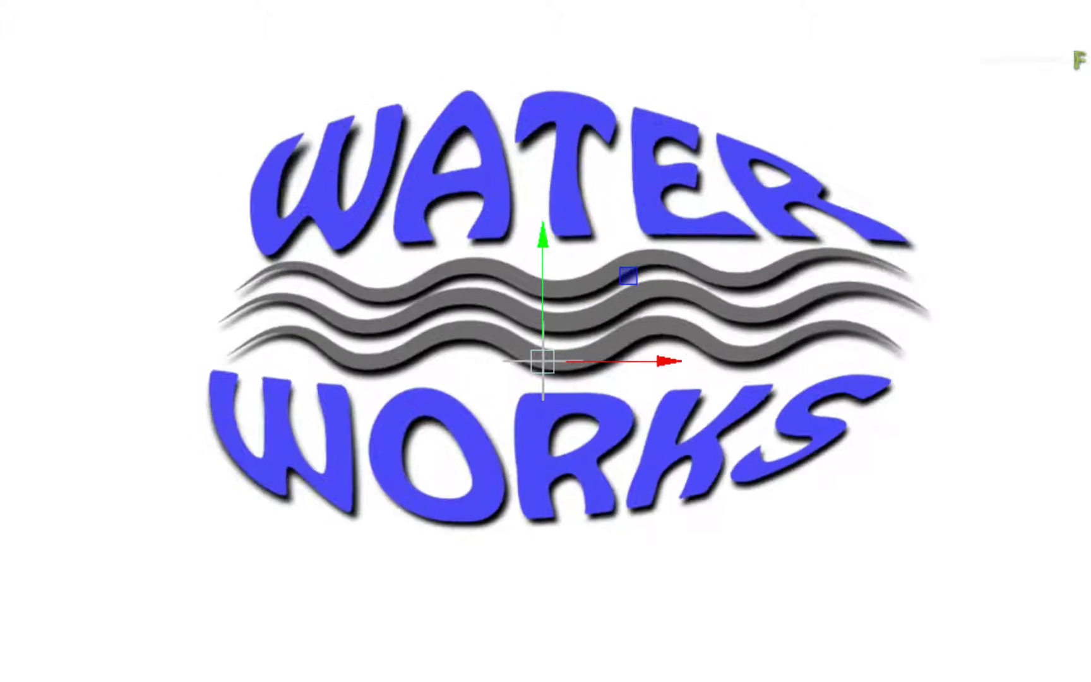
key(grave)
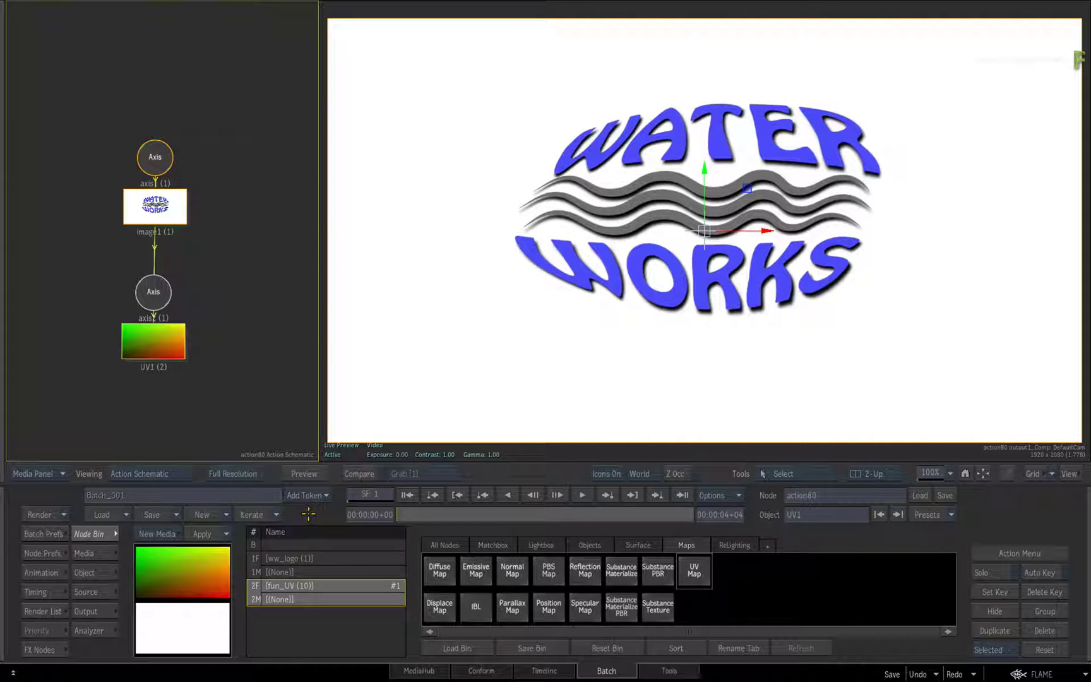
drag(149, 341, 150, 339)
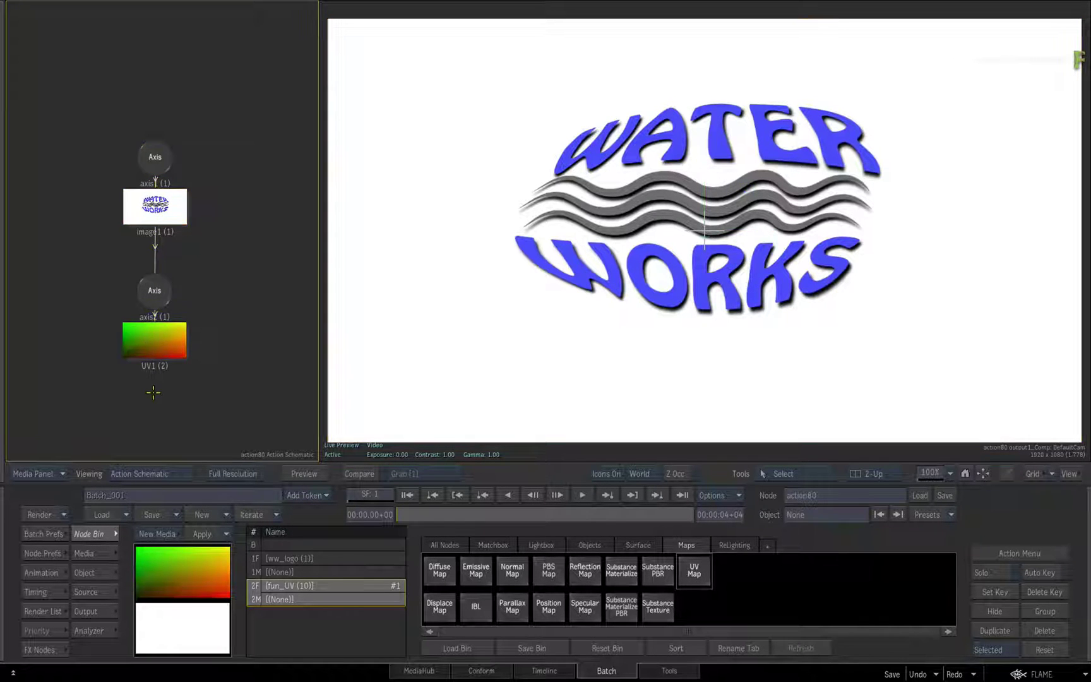
double_click(156, 346)
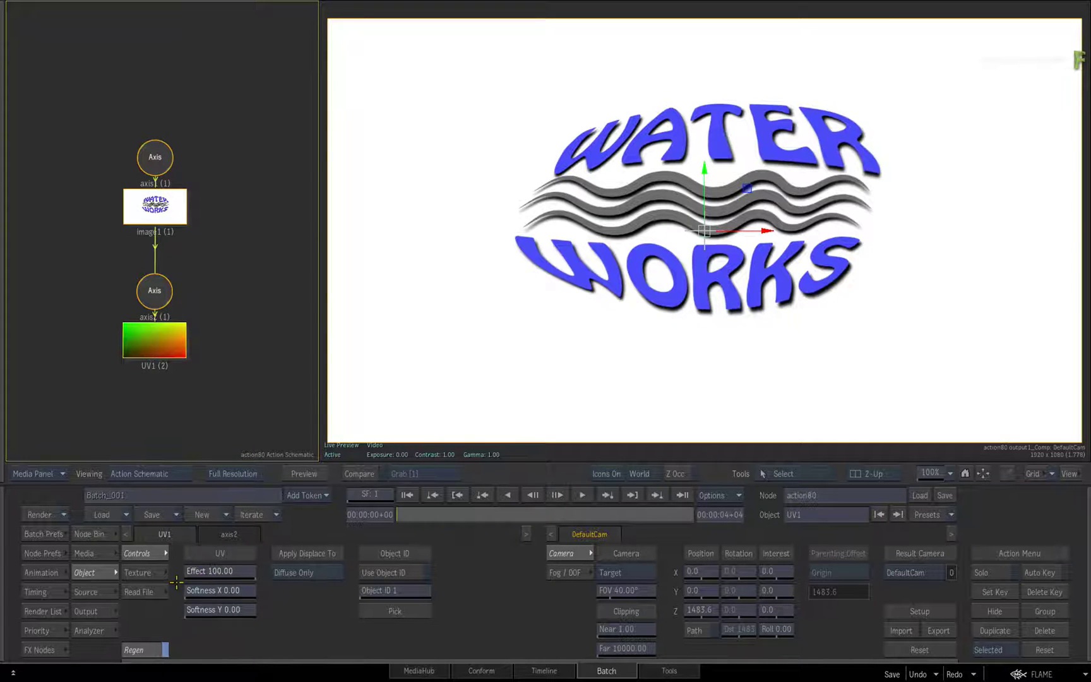
Load and append the 2018_Action_32-bit batch setup from /mnt/StorageMedia/Exercises/2018_32-bit_float
key(Escape)
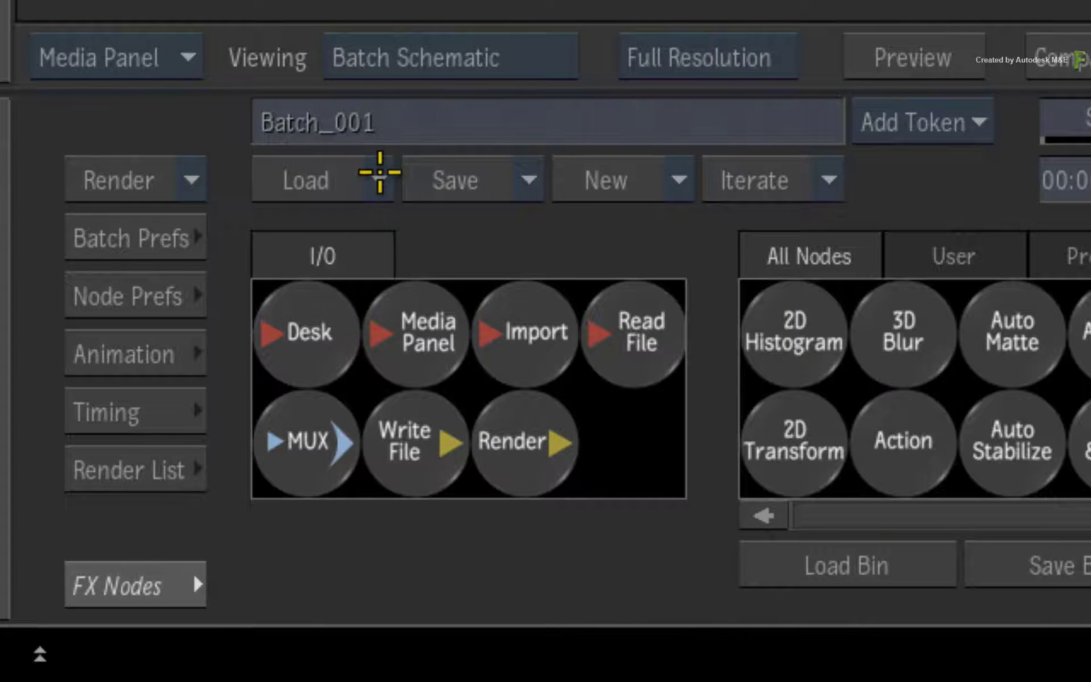
click(127, 514)
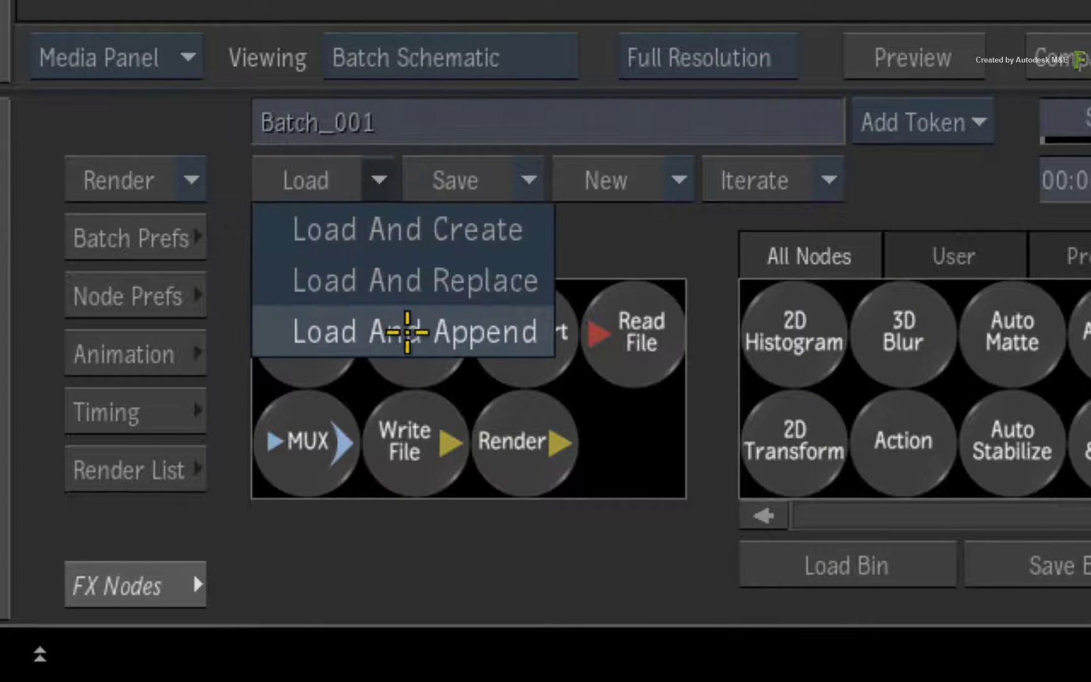
click(407, 332)
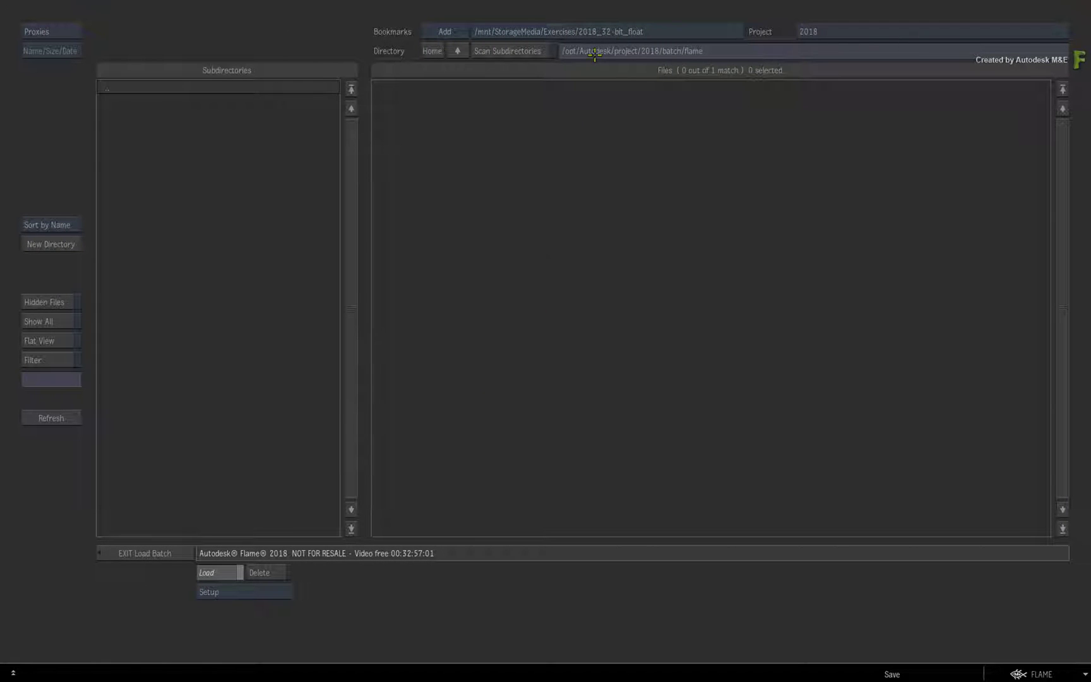
click(617, 30)
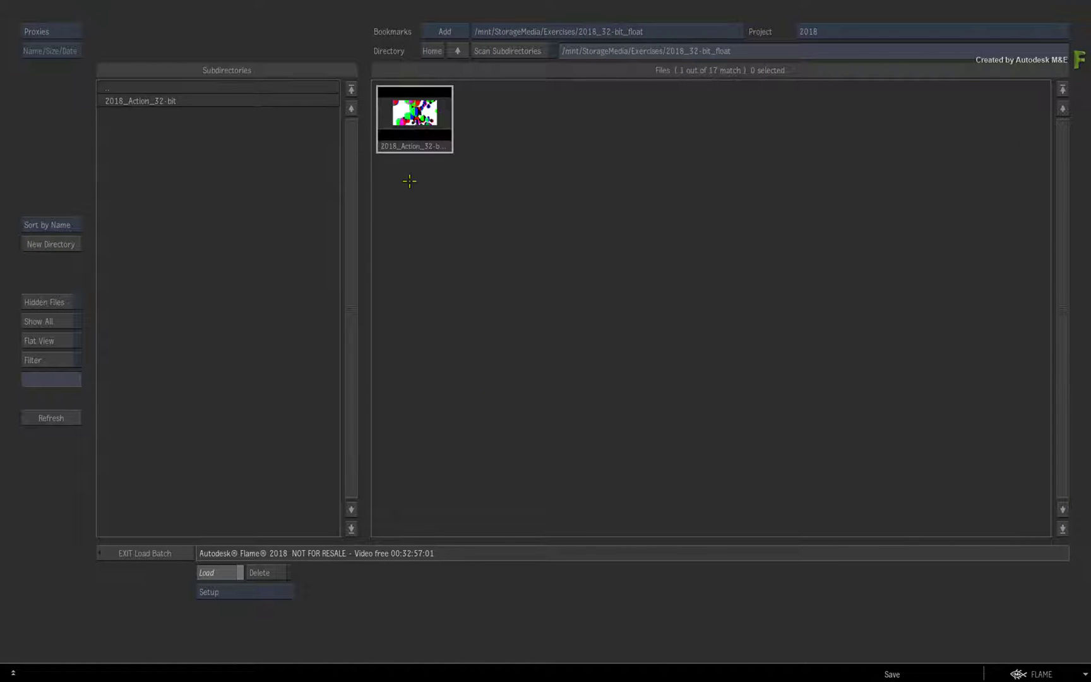
double_click(414, 114)
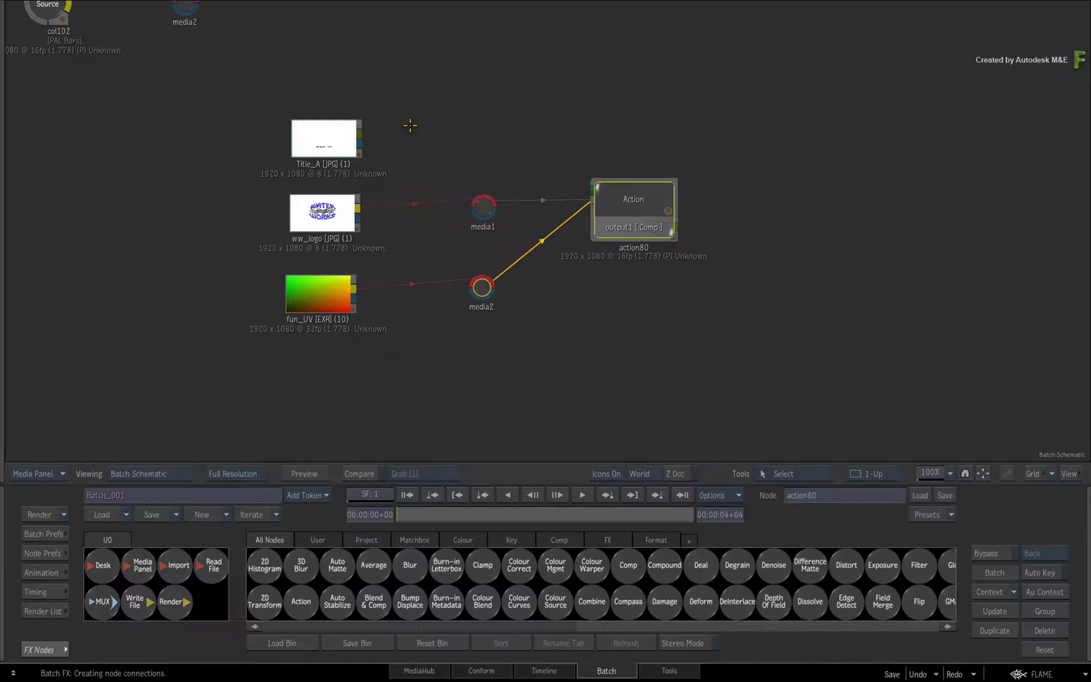
Open the appended Action node and bring its entire particle schematic into view
drag(440, 98, 590, 212)
double_click(493, 108)
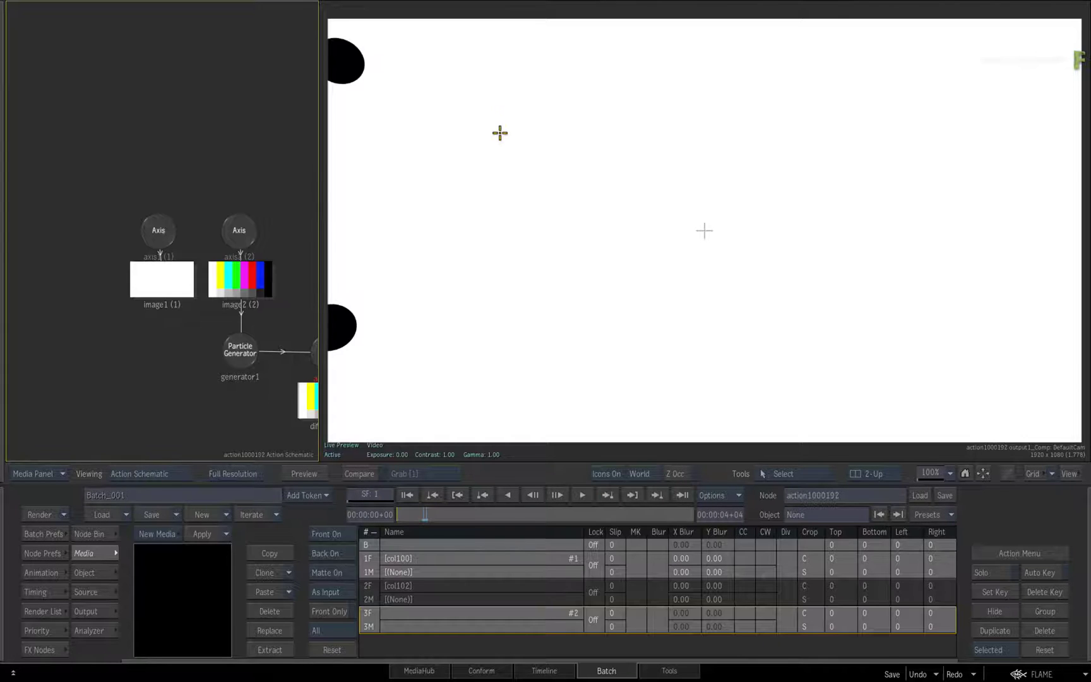
drag(258, 173, 179, 113)
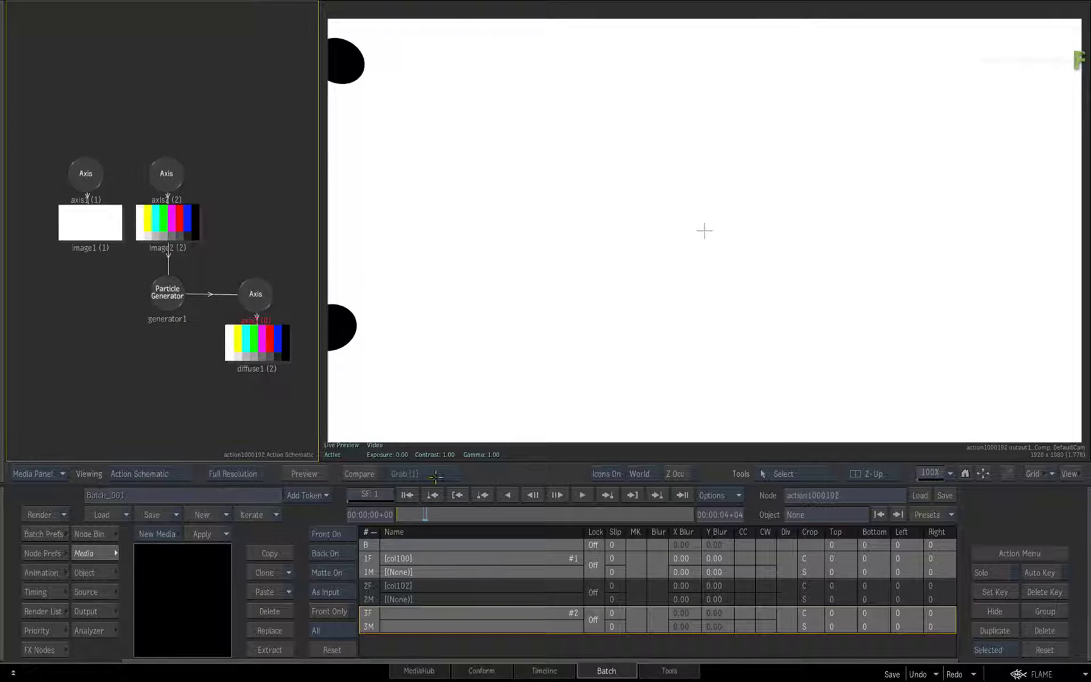
Scrub through the particle animation and orbit around the spheres before returning to the camera result view
drag(397, 515, 517, 514)
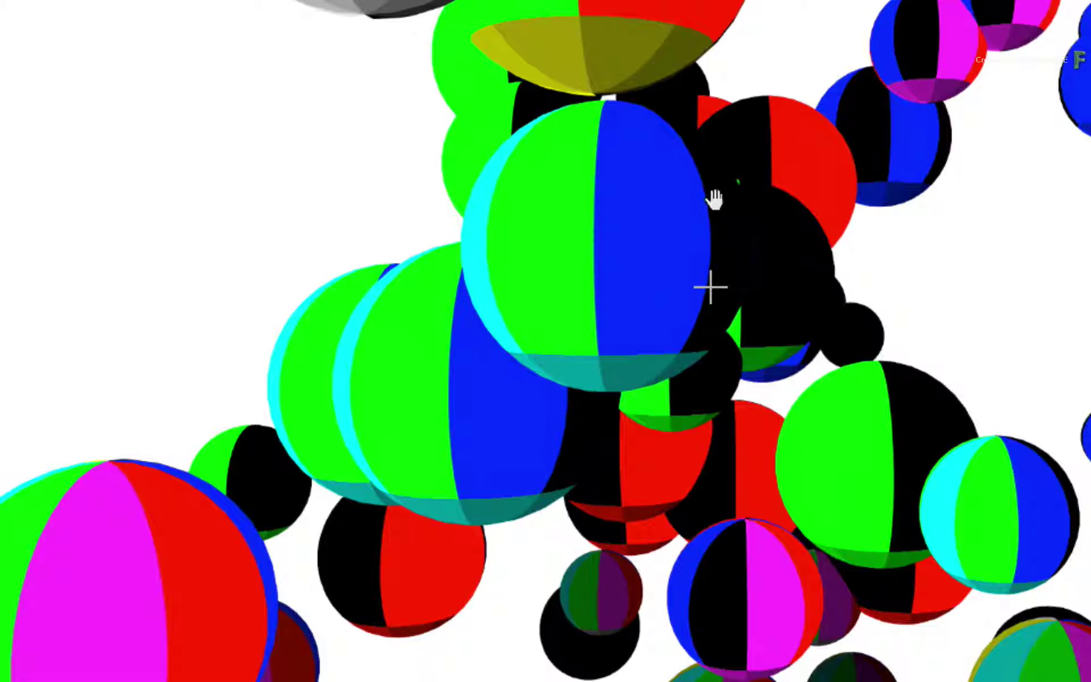
drag(693, 255, 701, 217)
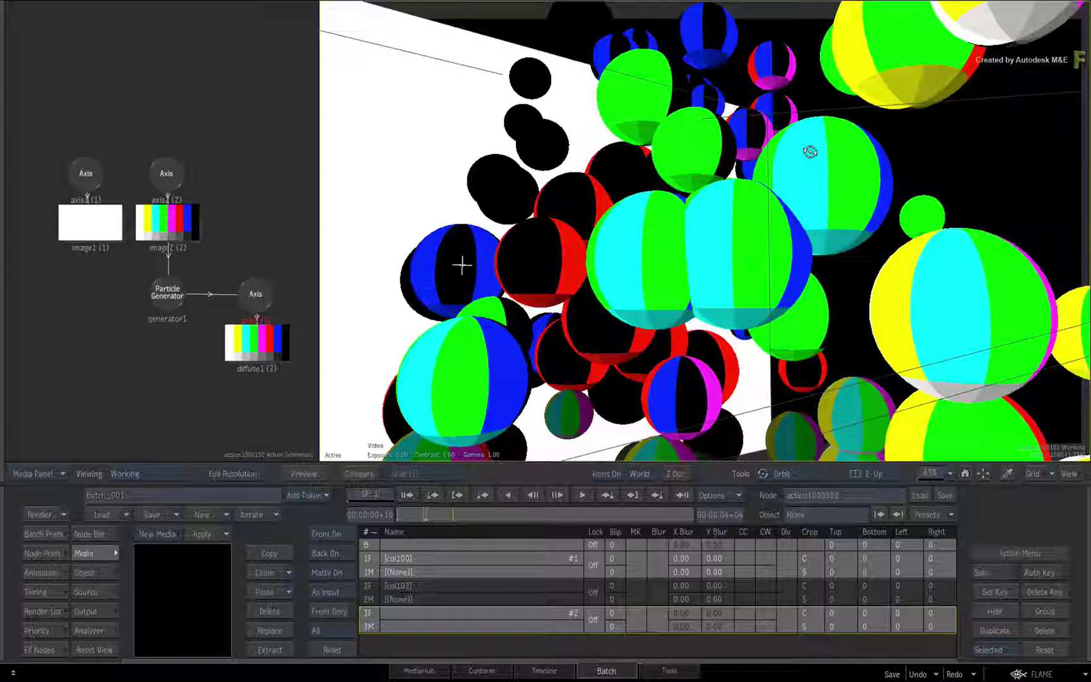
drag(810, 152, 743, 158)
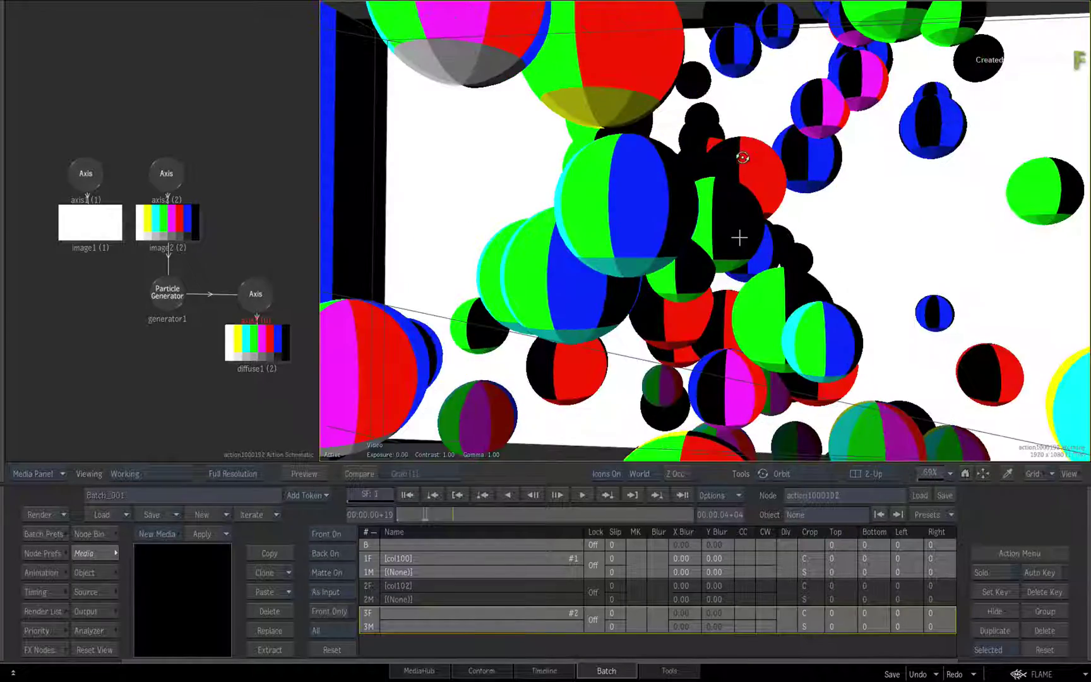
key(F4)
key(Escape)
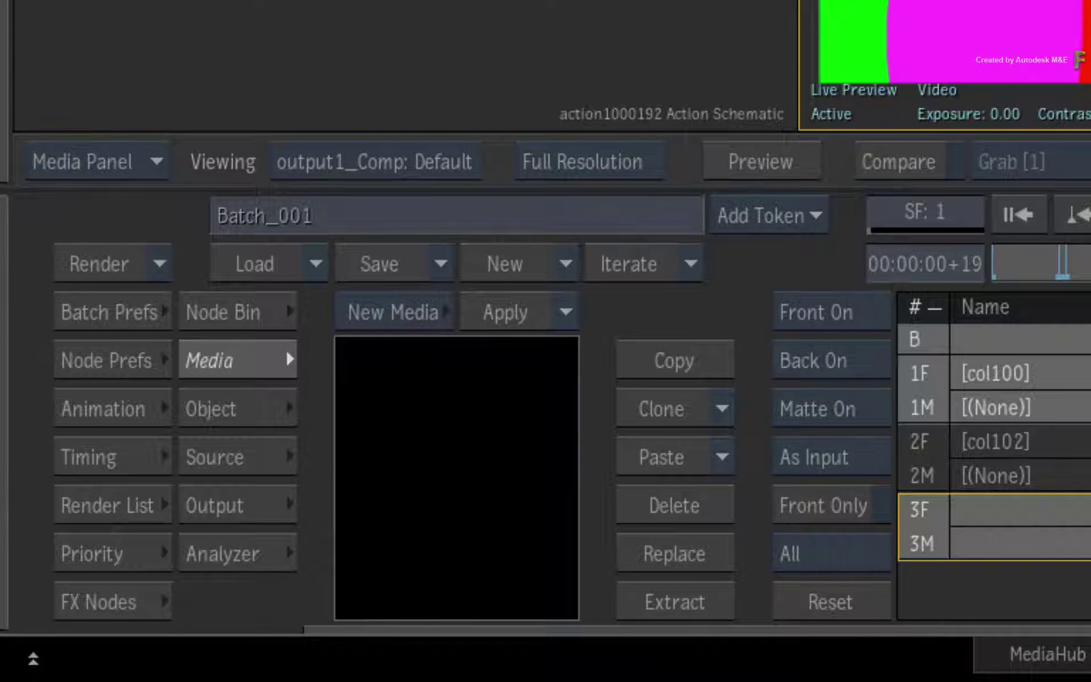
Set the Action node's rendering to 32-bit fp in its node preferences, keeping the resolution User Defined
click(126, 361)
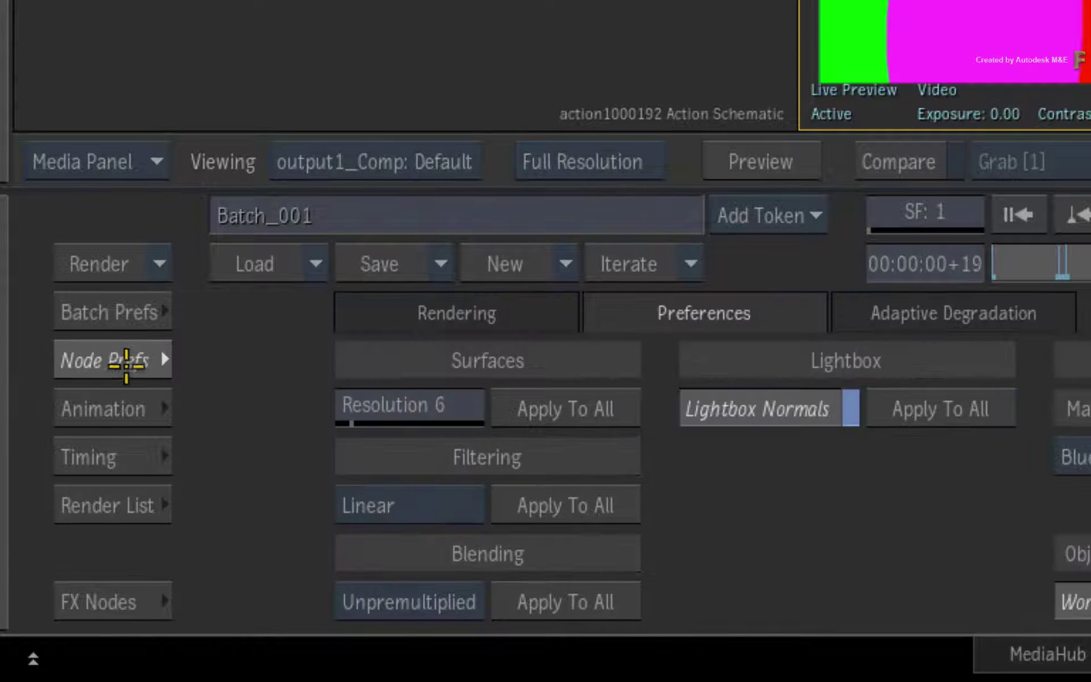
click(380, 316)
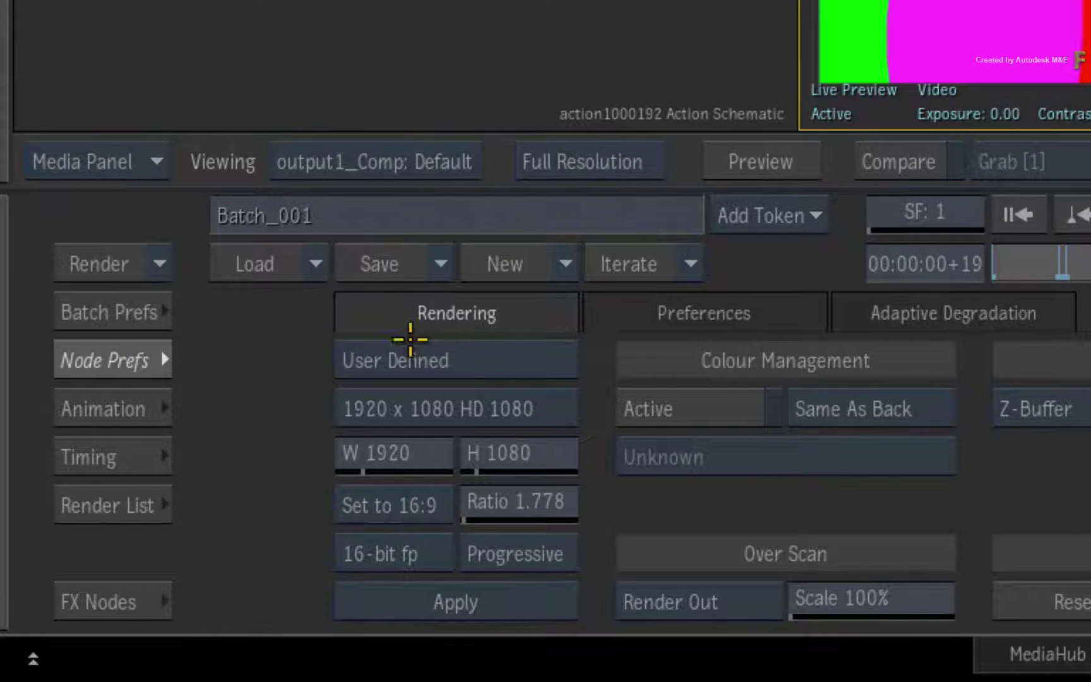
click(543, 359)
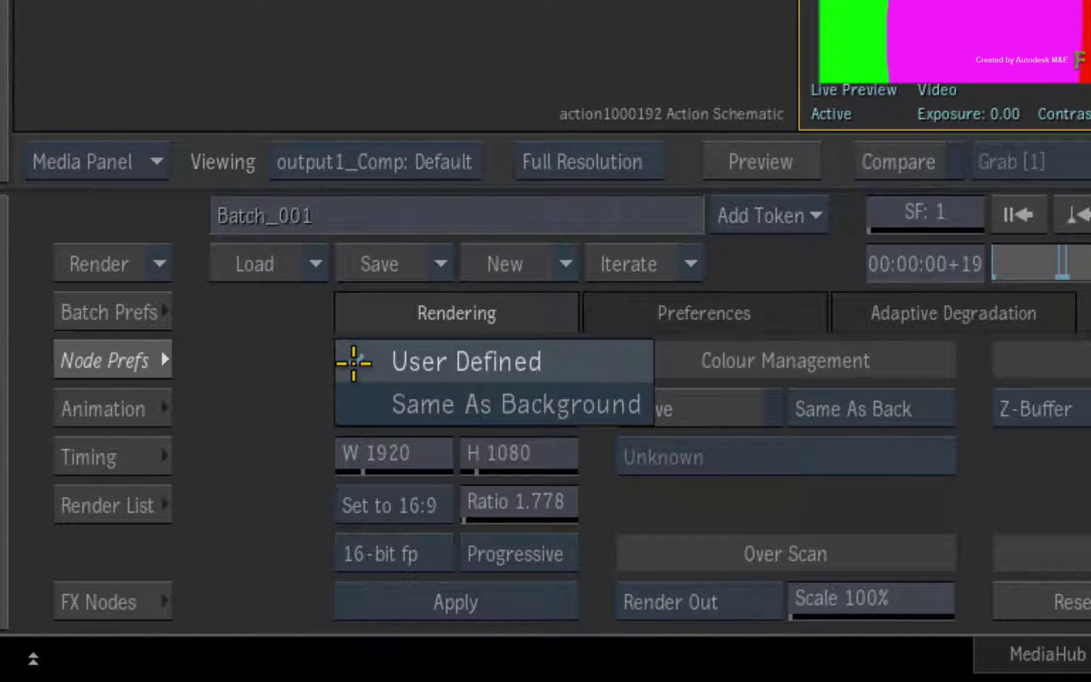
click(354, 363)
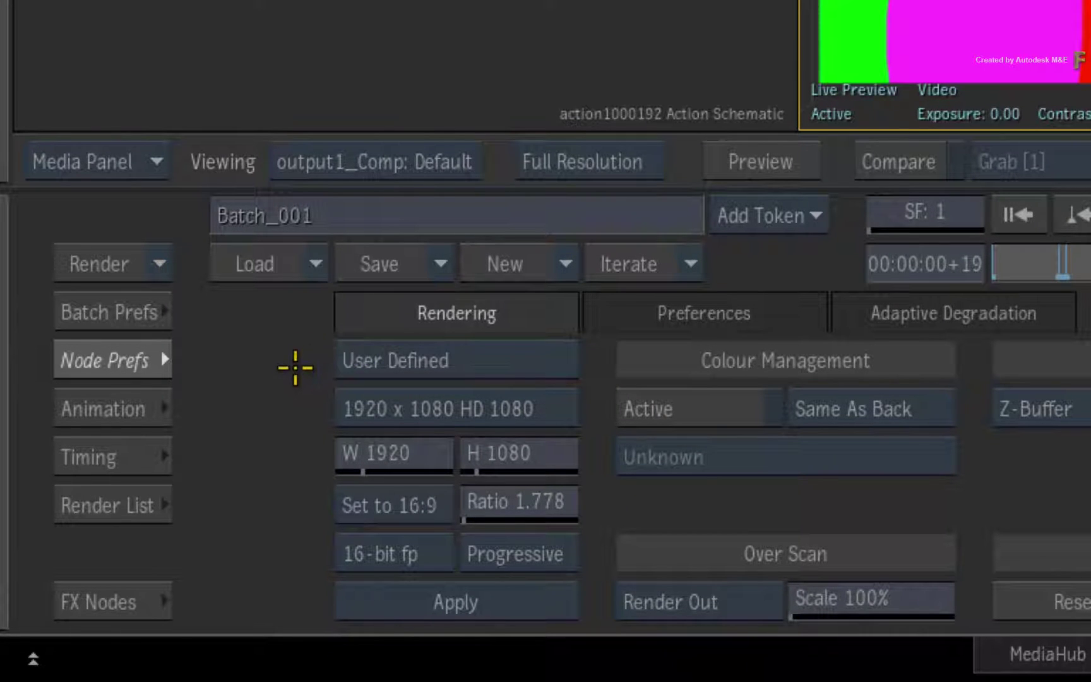
click(363, 542)
click(349, 523)
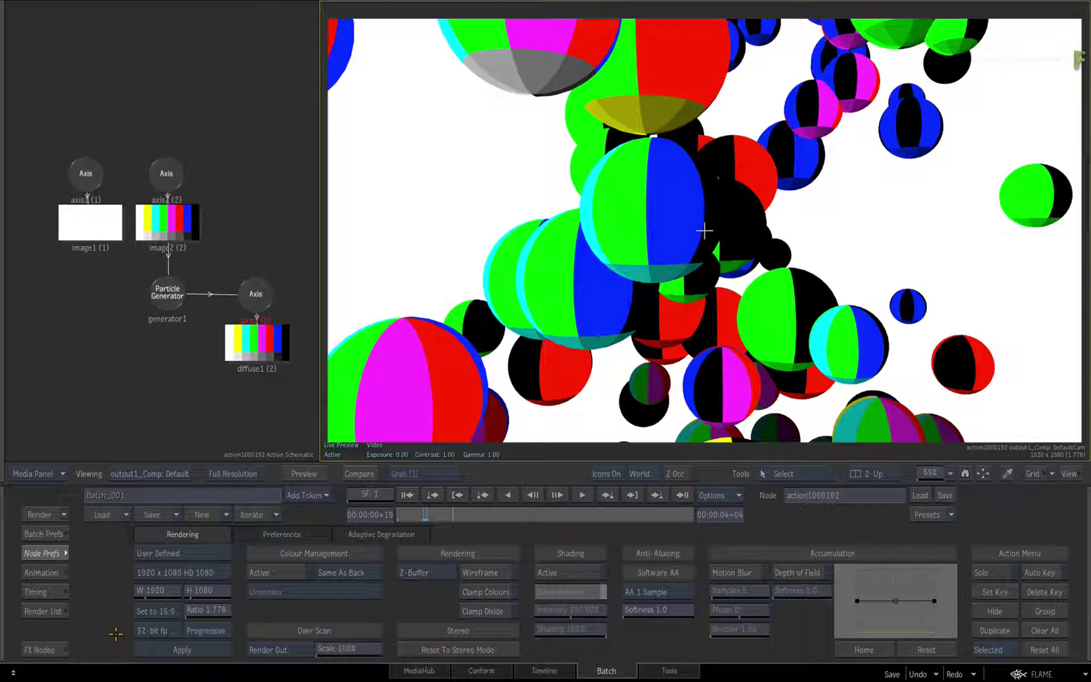
drag(413, 514, 441, 514)
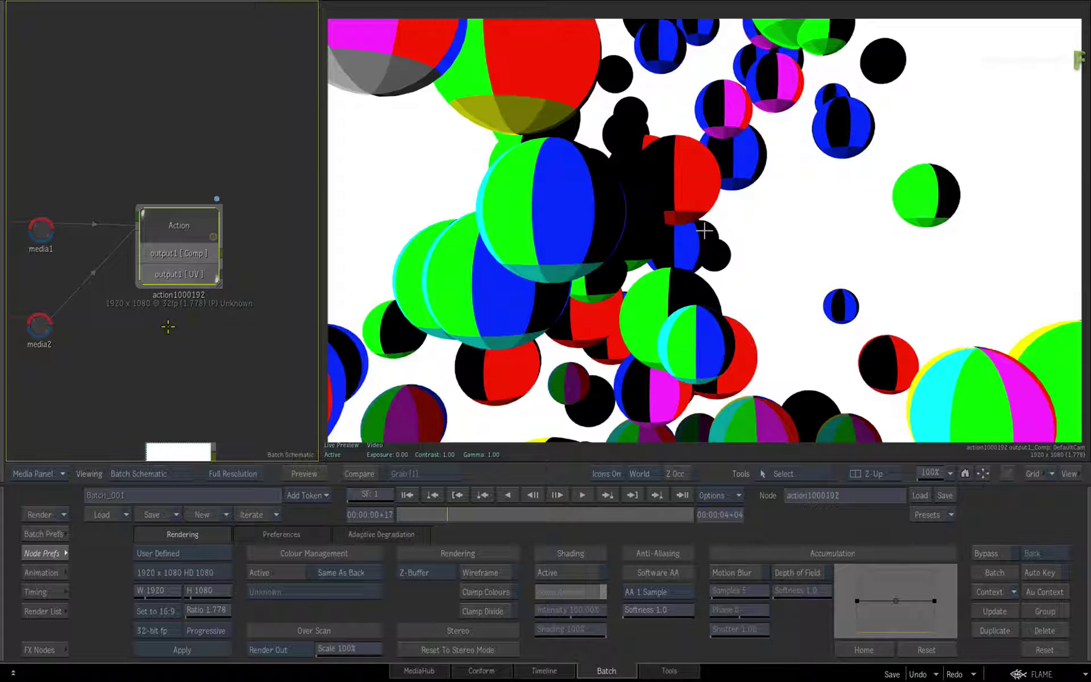
key(e)
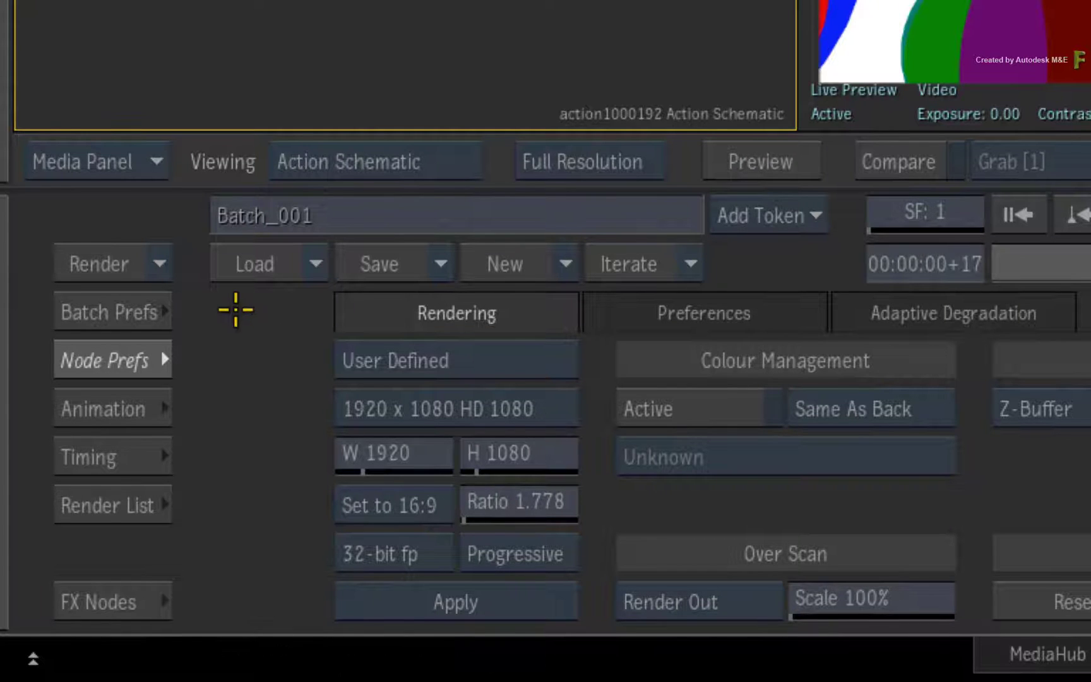
Enable 32-bit Graphics for Action Precision in the batch rendering preferences
click(114, 312)
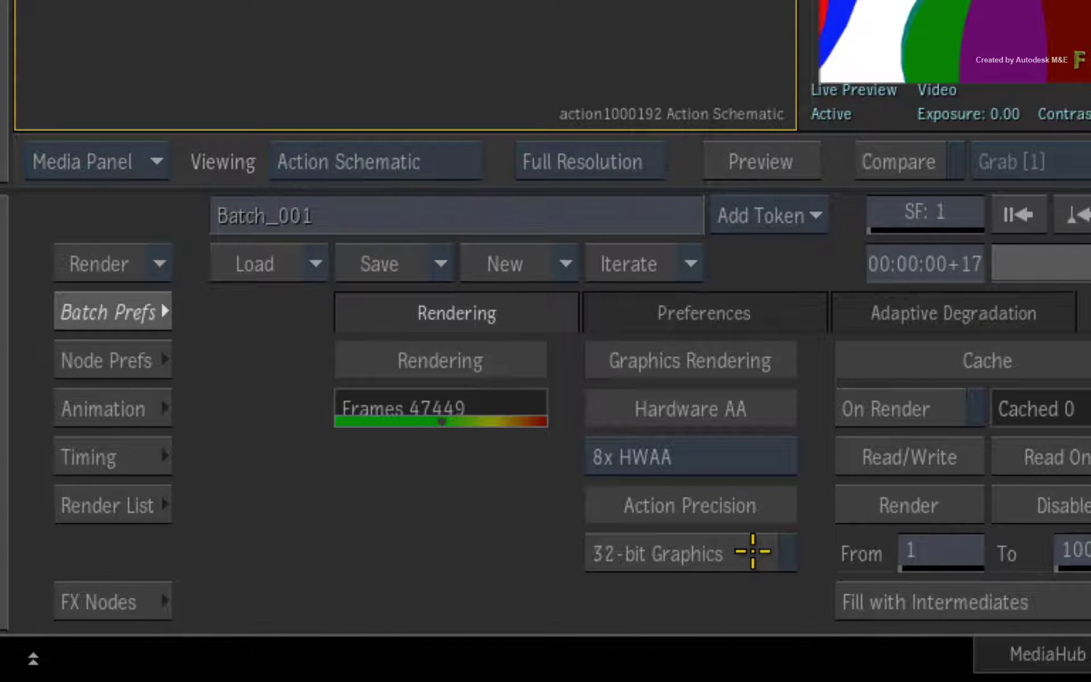
click(752, 551)
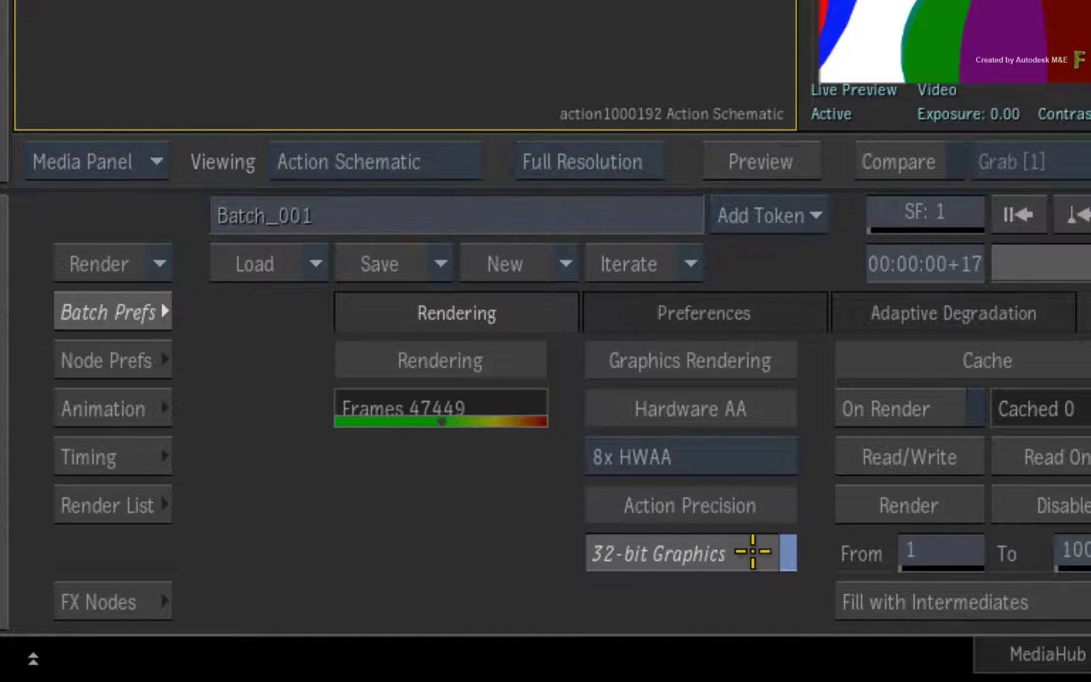
click(752, 551)
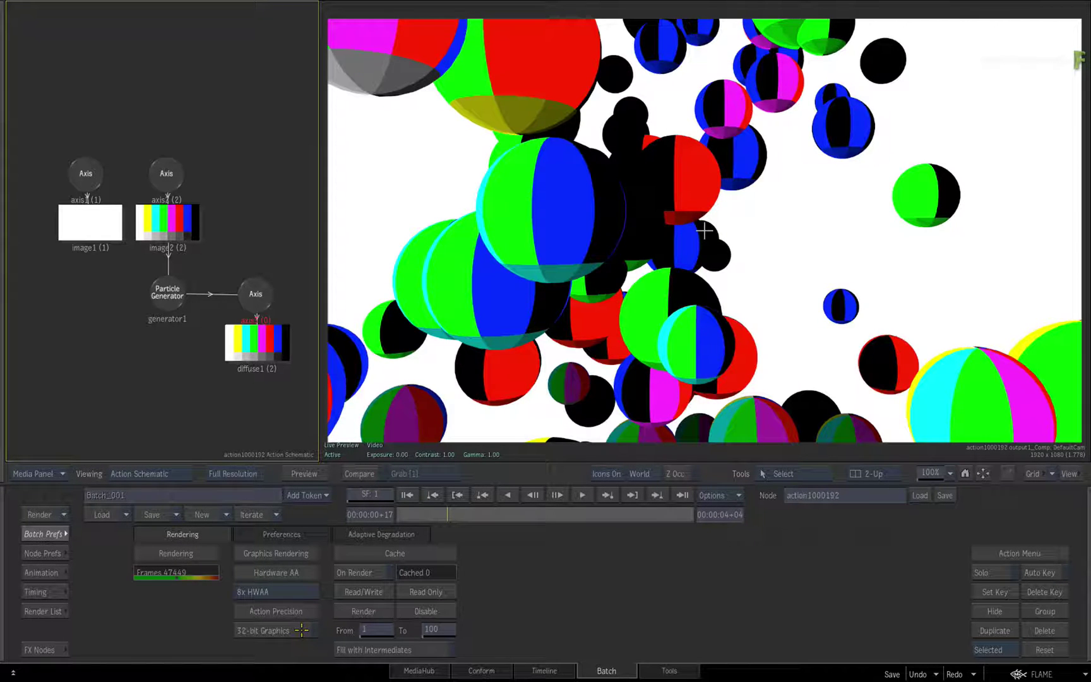
key(Escape)
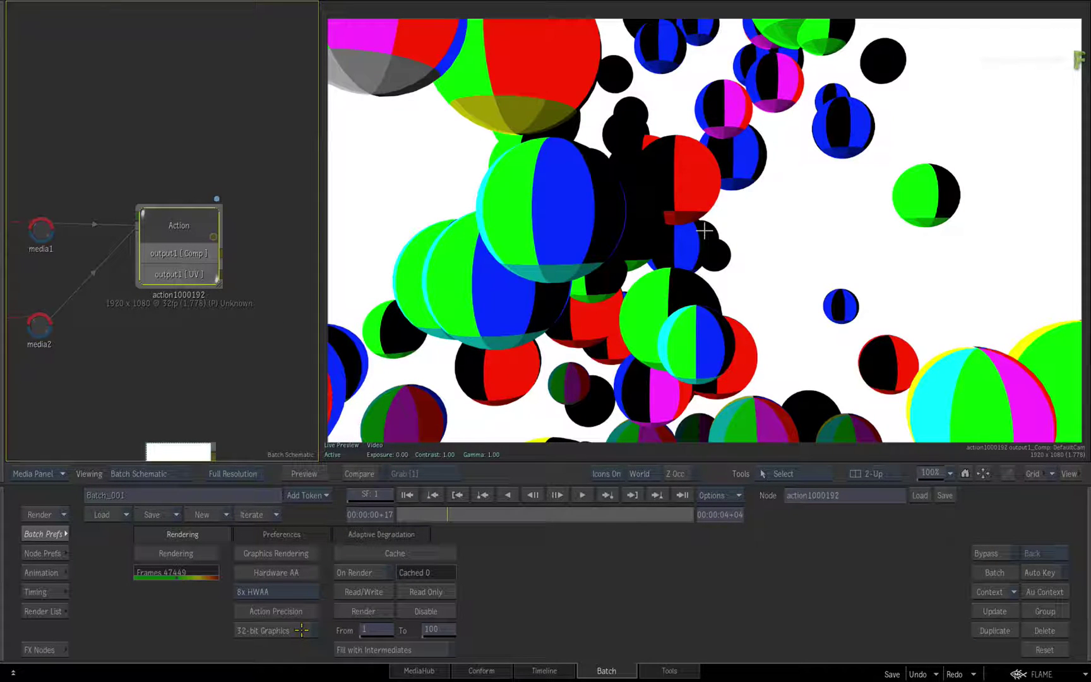
click(301, 629)
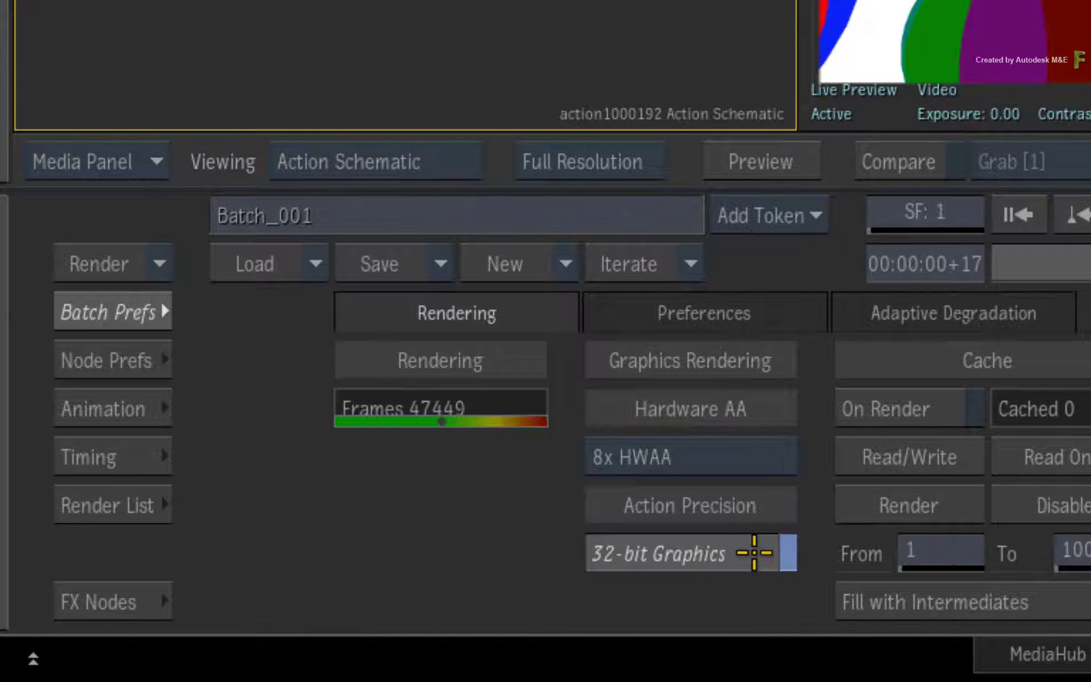
Scrub the particle scene to 00:00:00+15 and close the batch preferences
click(483, 350)
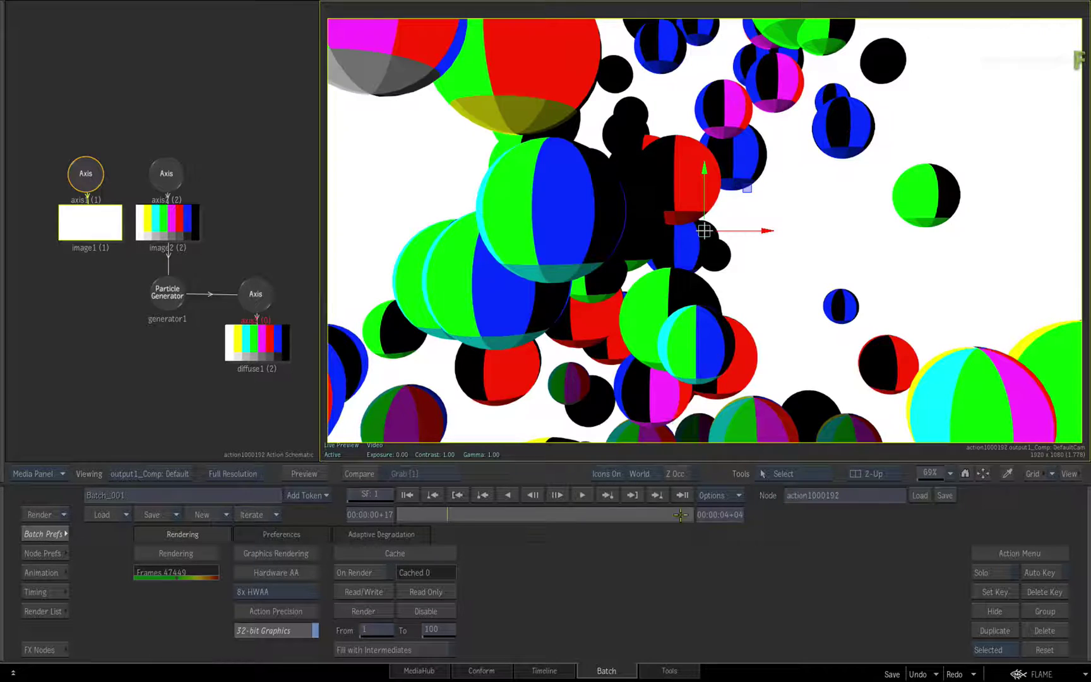
drag(447, 512, 440, 515)
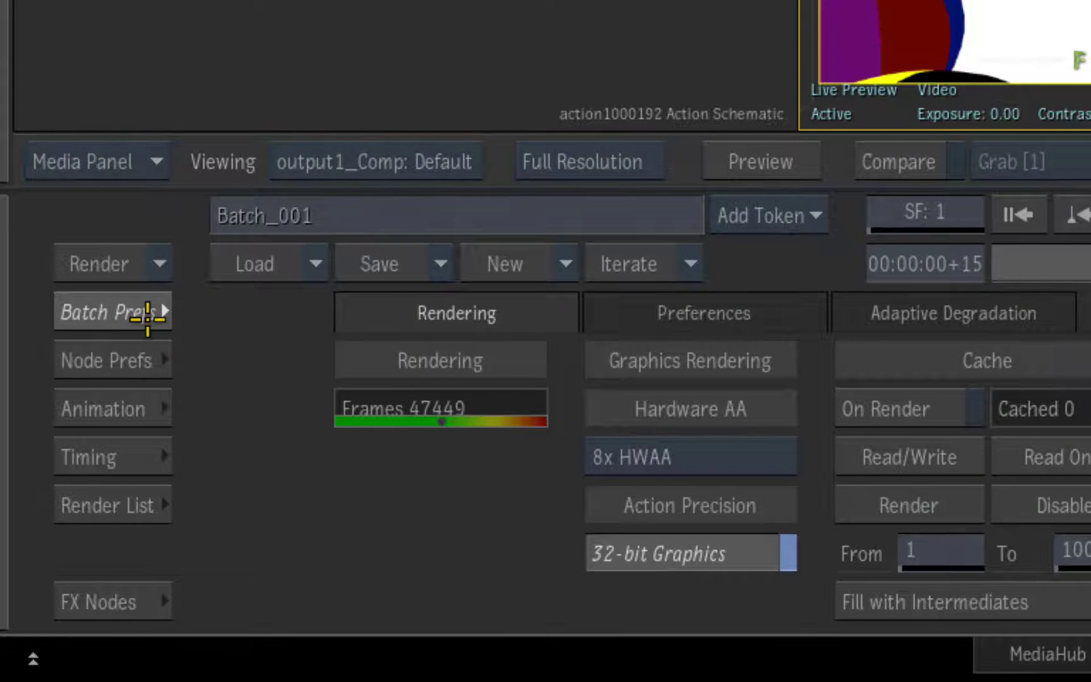
click(55, 533)
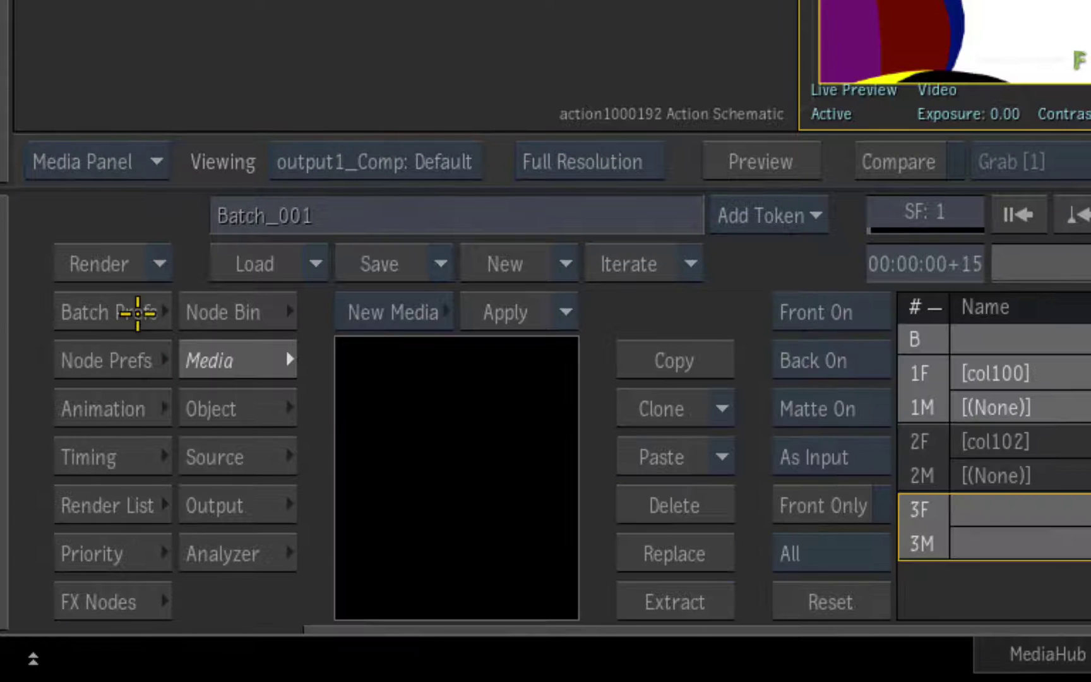
Enable the UV render pass as an additional output of the particle scene's Action node and return to the batch schematic
click(244, 503)
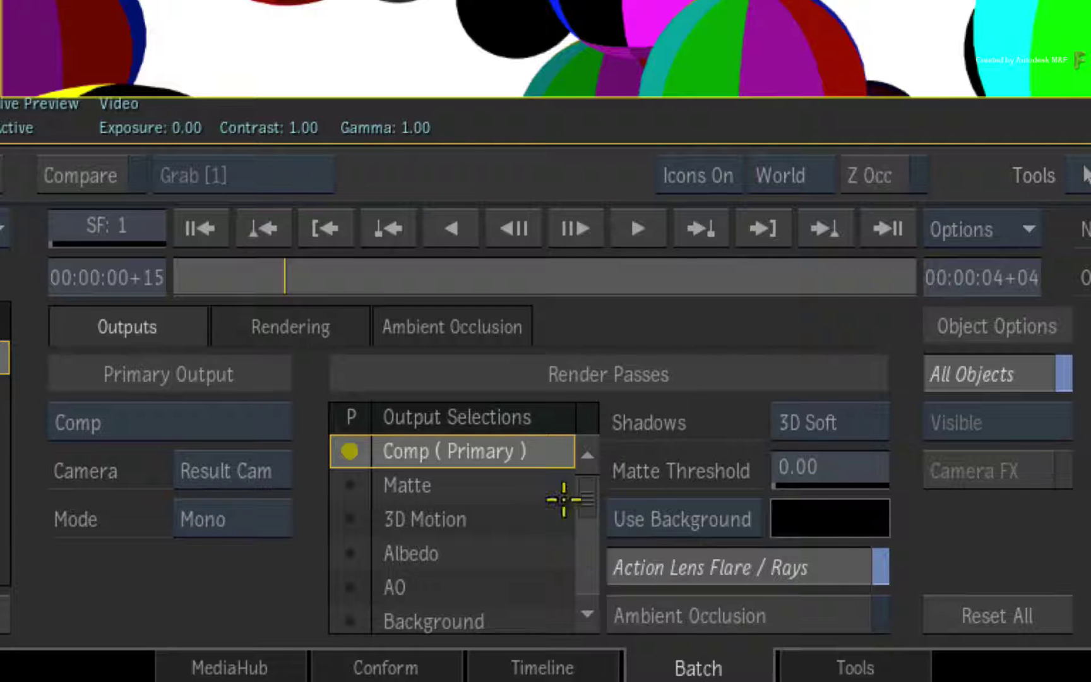
drag(586, 489, 581, 574)
click(475, 516)
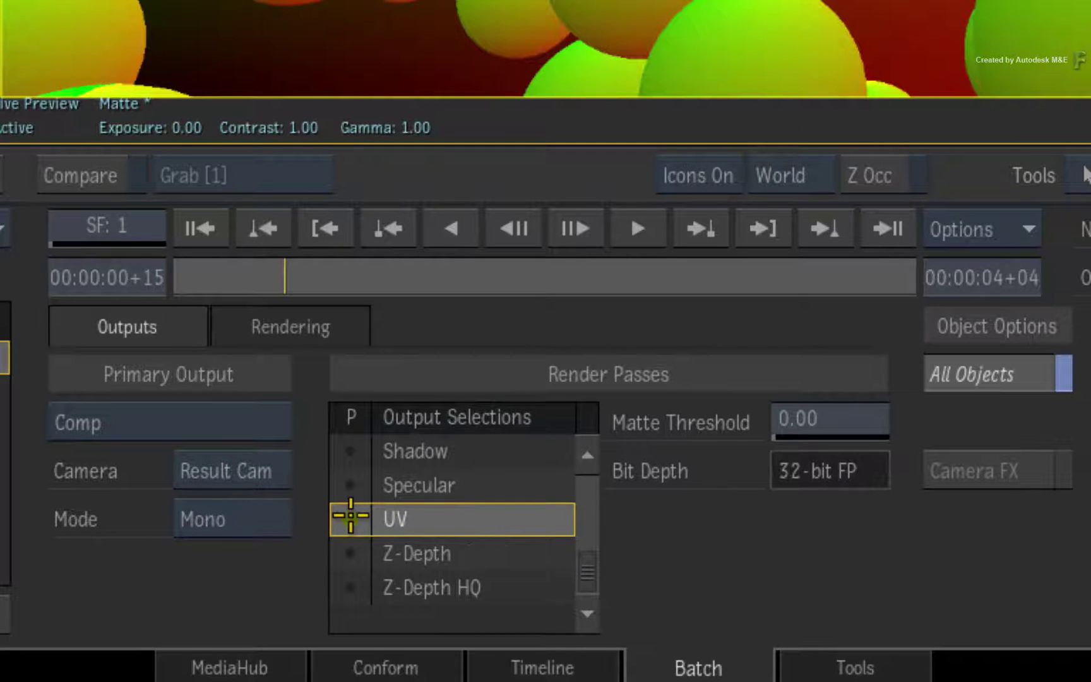
click(352, 518)
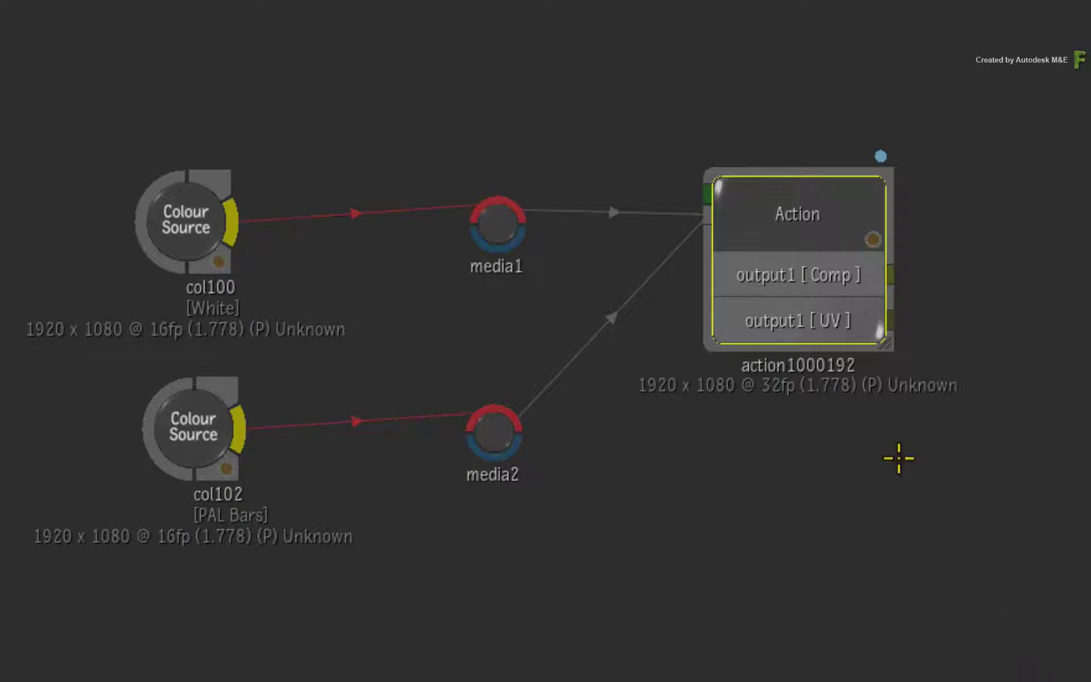
mouse_move(892, 317)
mouse_down()
mouse_move(1003, 318)
mouse_move(900, 324)
mouse_up()
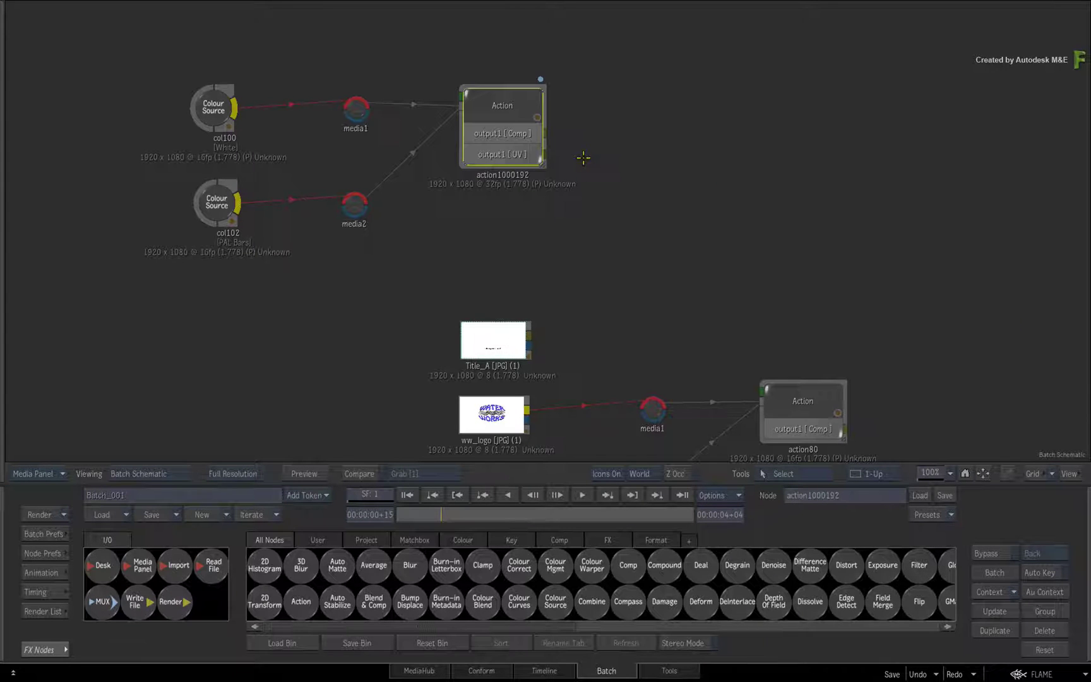
drag(544, 153, 686, 165)
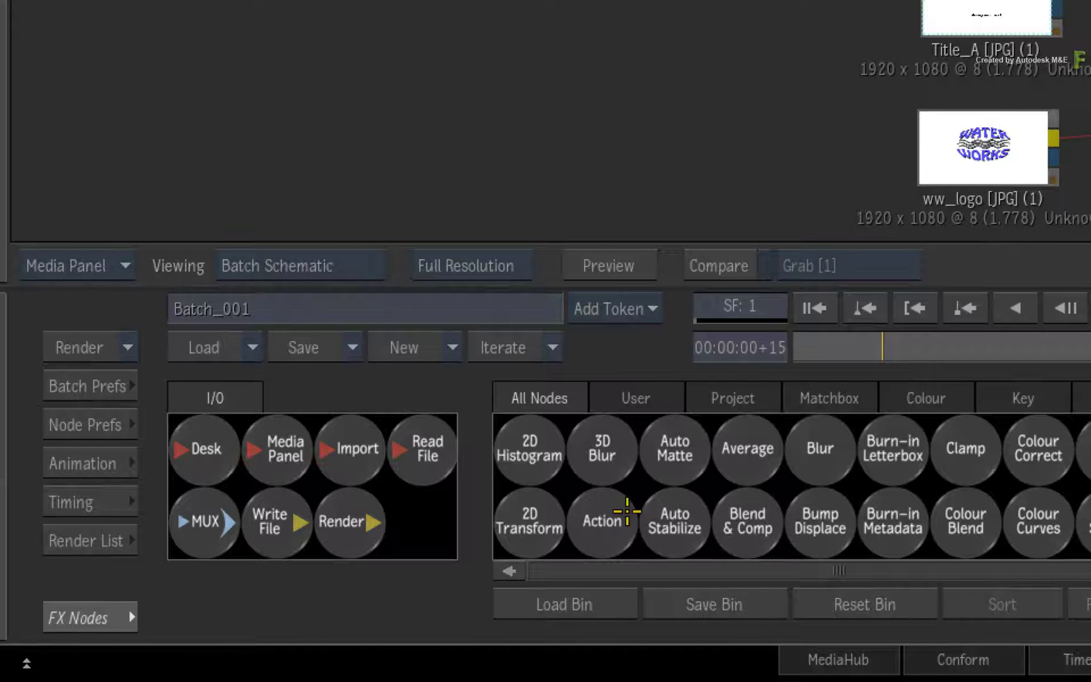
Add a second Action node to the batch and set its rendering to User Defined at 32-bit fp
drag(313, 598, 893, 222)
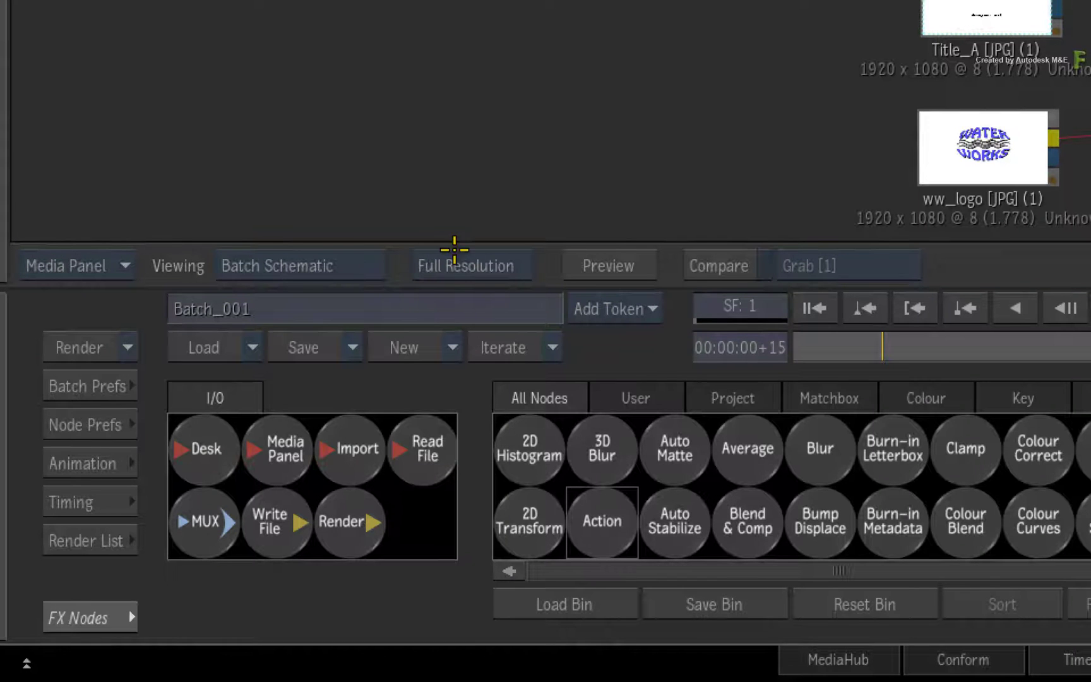
click(106, 425)
click(413, 424)
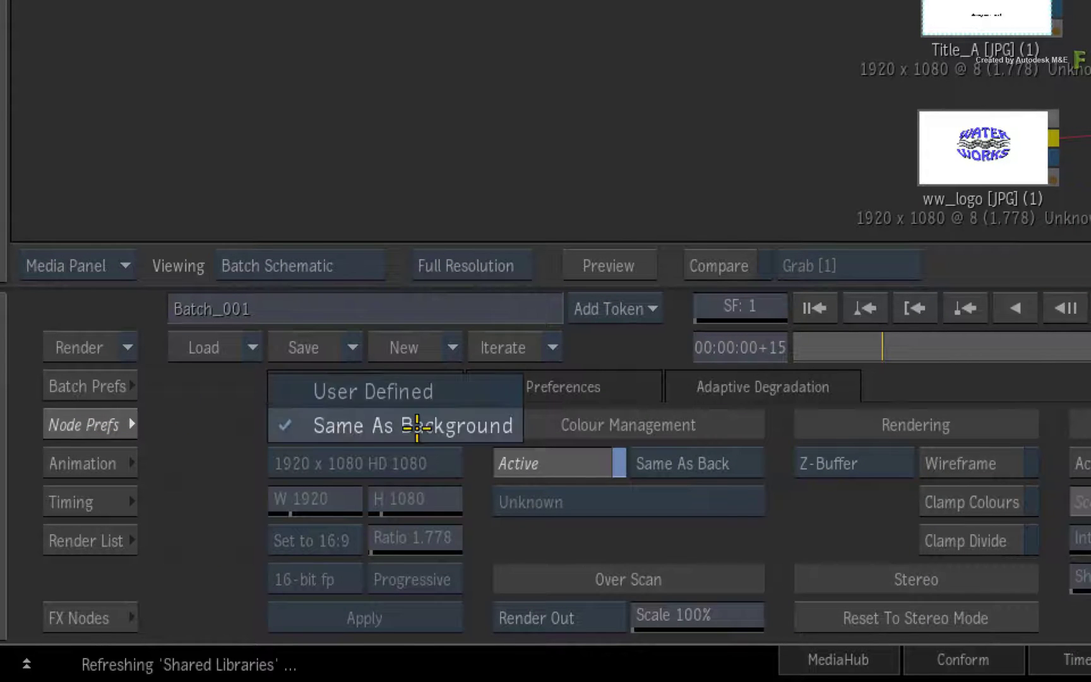
click(418, 398)
click(318, 582)
click(327, 546)
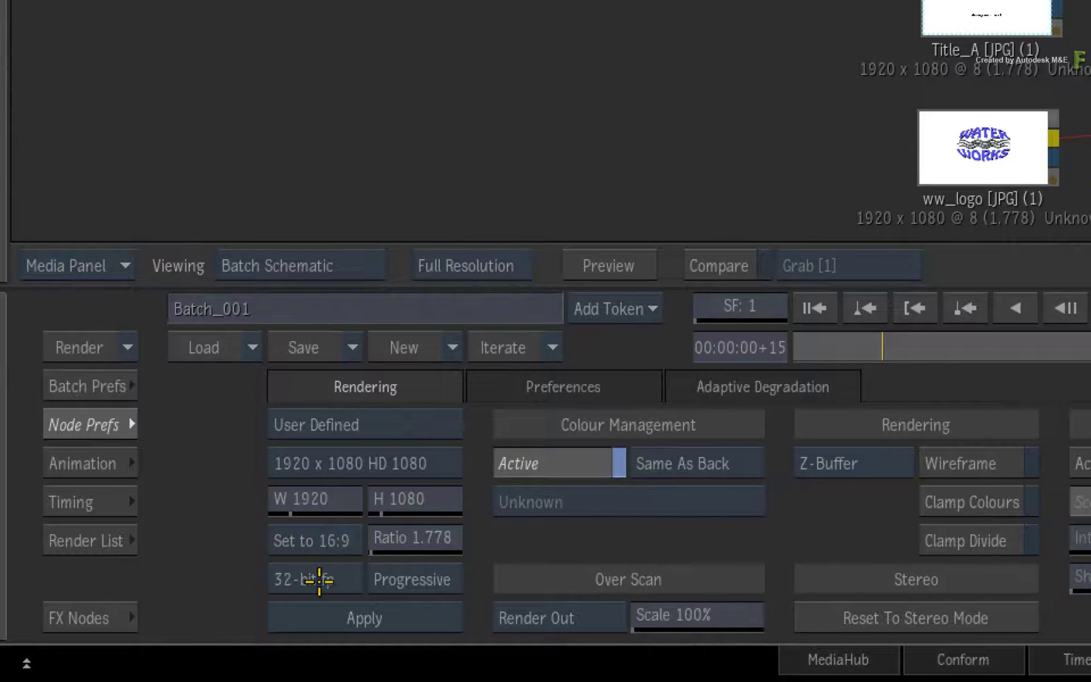
click(308, 610)
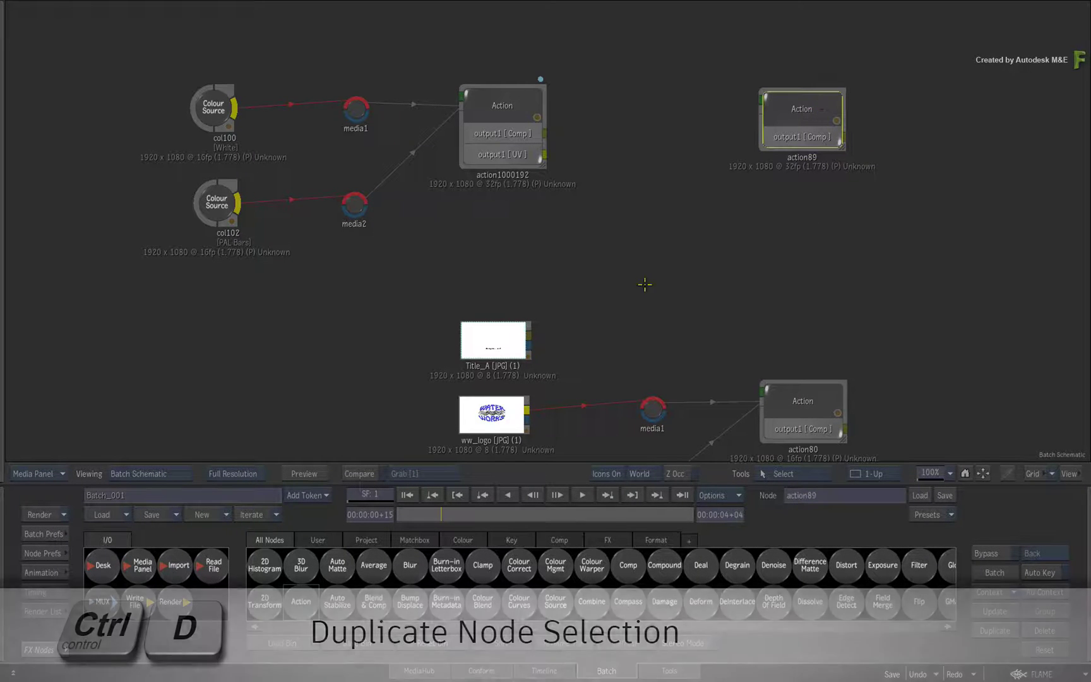
Duplicate the ww_logo clip and place the copy between the two upper Action nodes
click(491, 420)
key(ctrl+d)
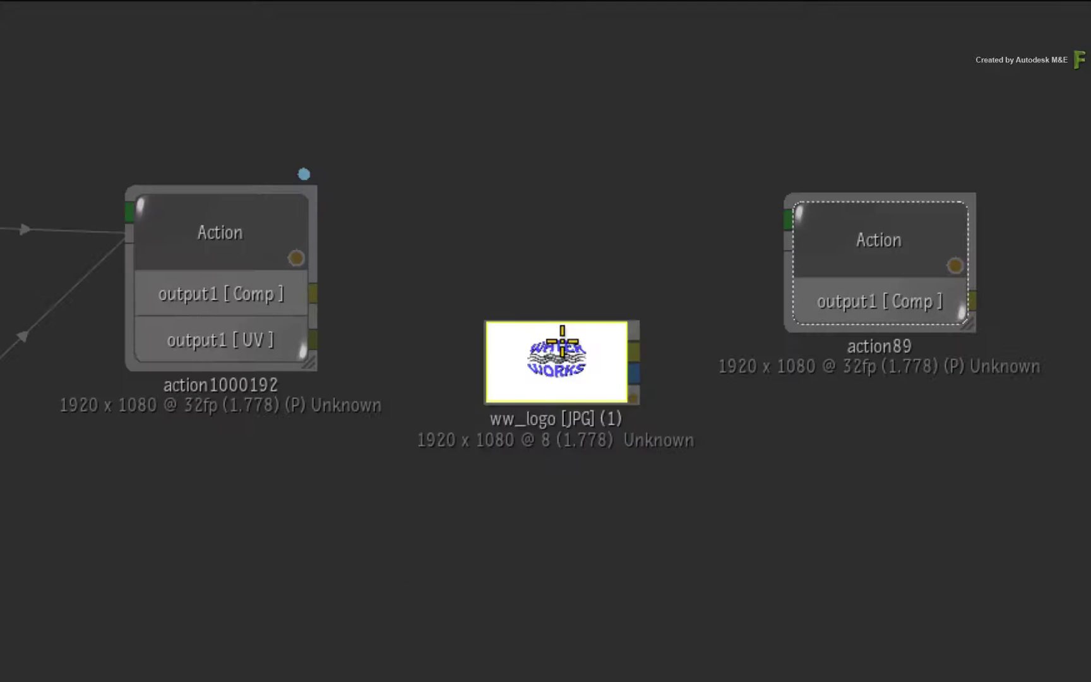
click(647, 41)
Create two media input nodes for the new Action node
click(923, 252)
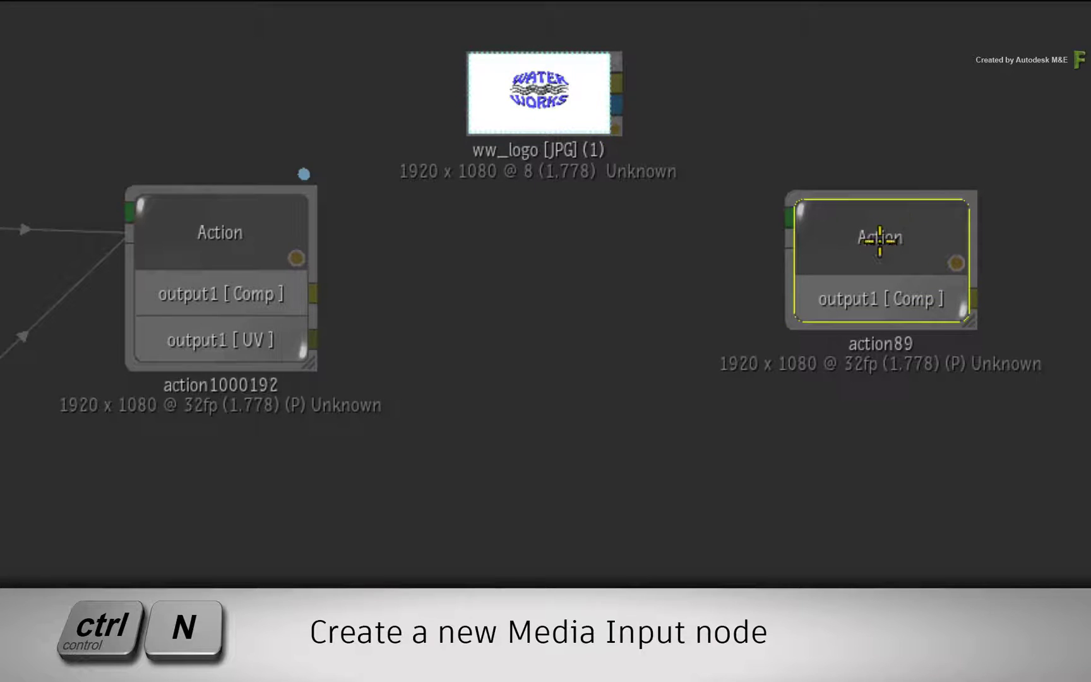
key(ctrl+n)
key(ctrl+n)
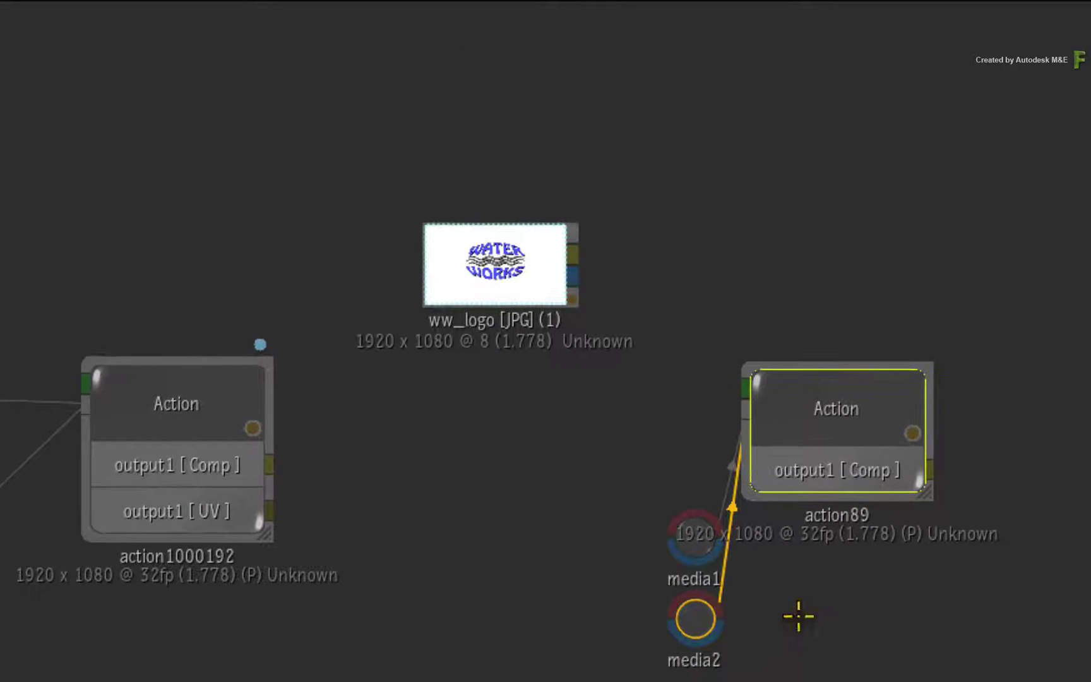
Connect the ww_logo copy to media1 and the first Action's UV output to media2, arranging the nodes clearly
drag(716, 452, 692, 306)
drag(674, 388, 658, 286)
drag(687, 621, 505, 514)
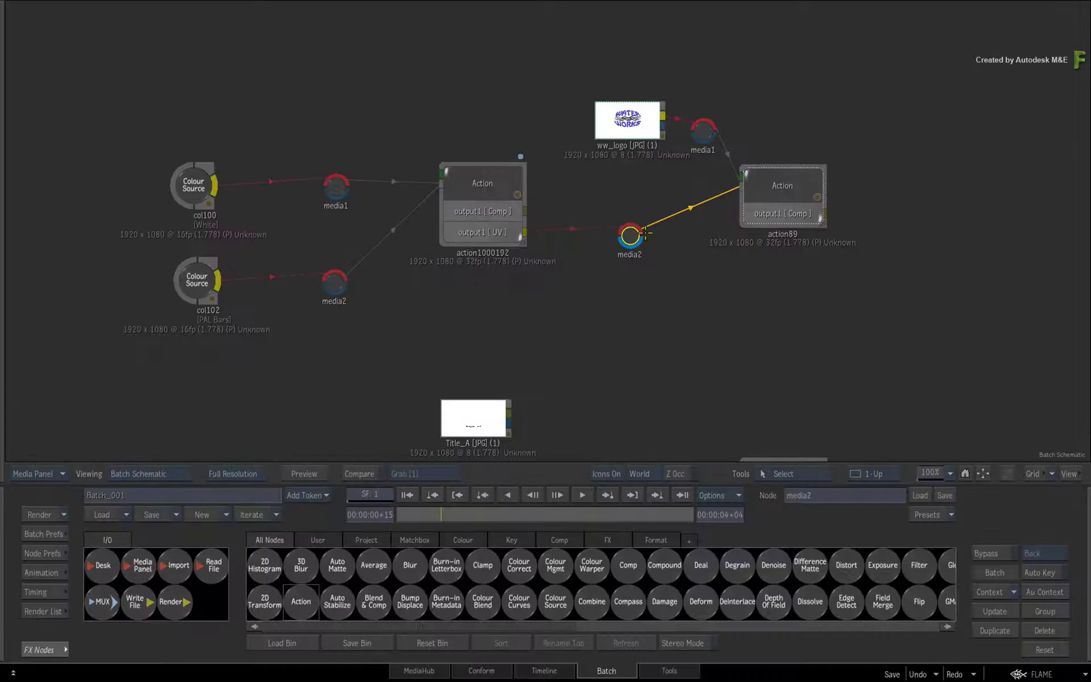
drag(500, 264, 448, 271)
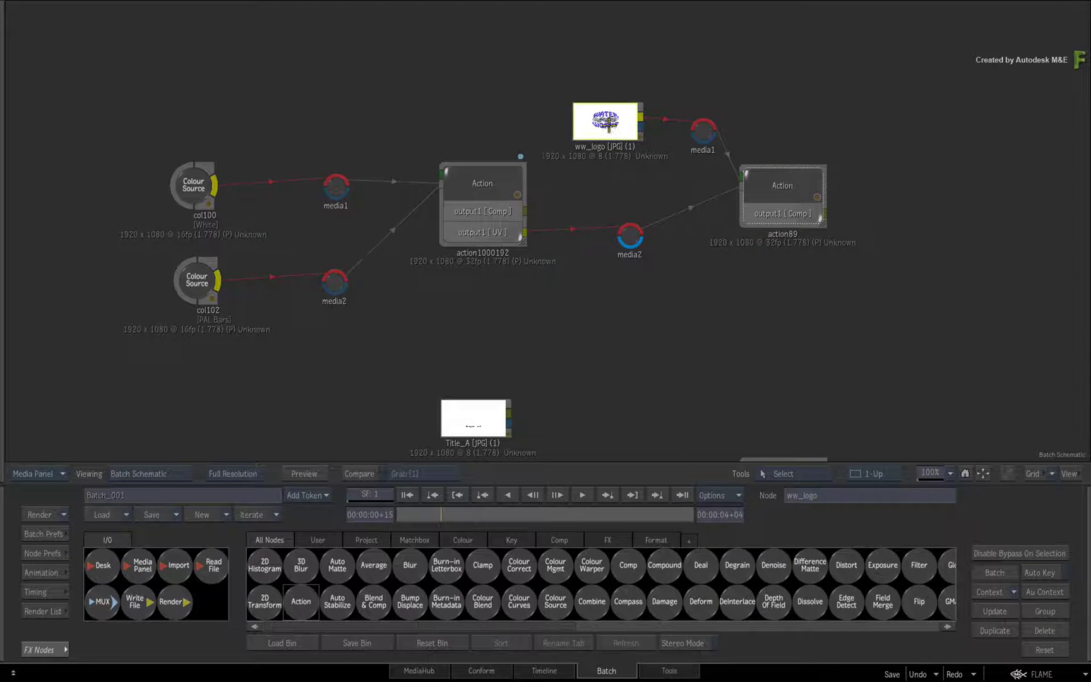
drag(605, 123, 604, 123)
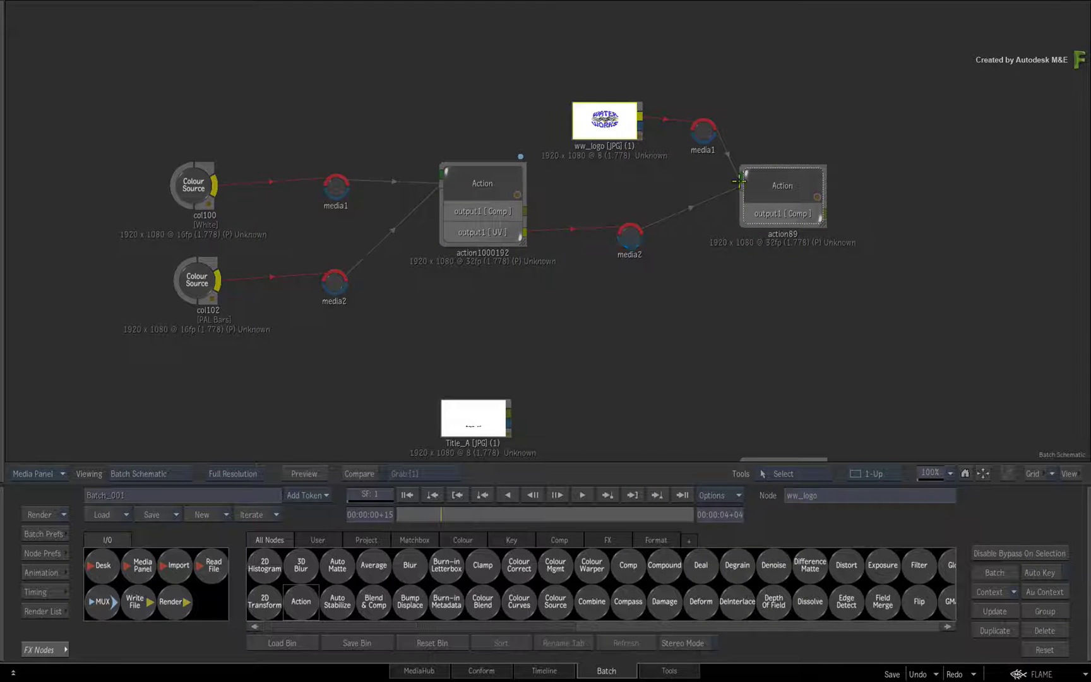
Open the new Action's schematic and delete the image and axis of the UV media, keeping only the logo image
double_click(805, 182)
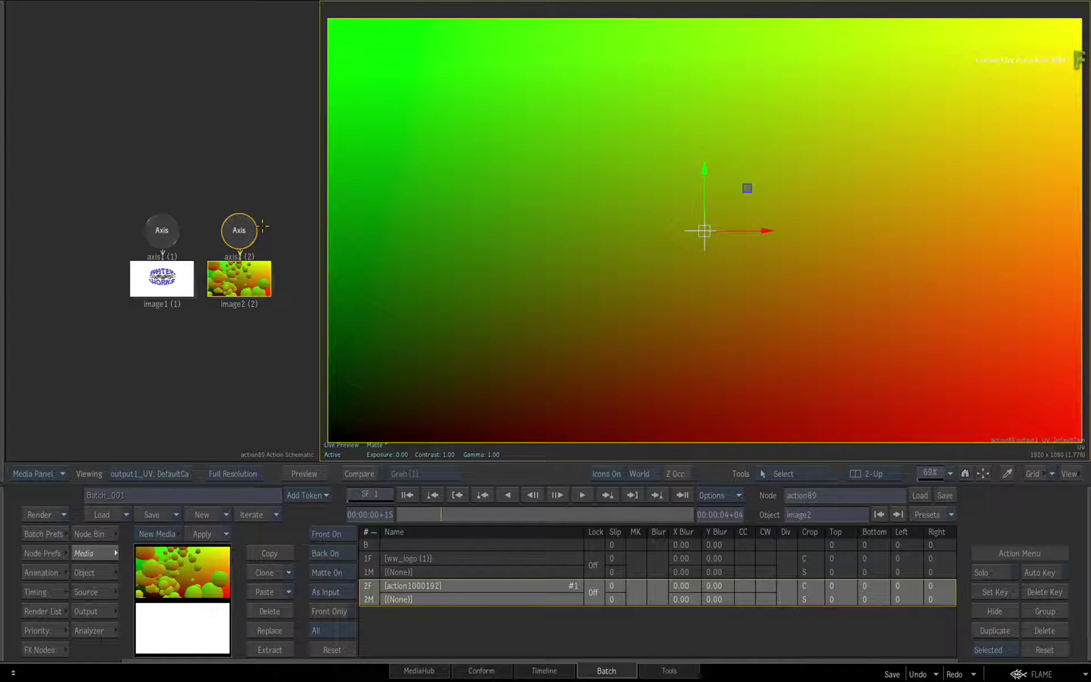
key(Delete)
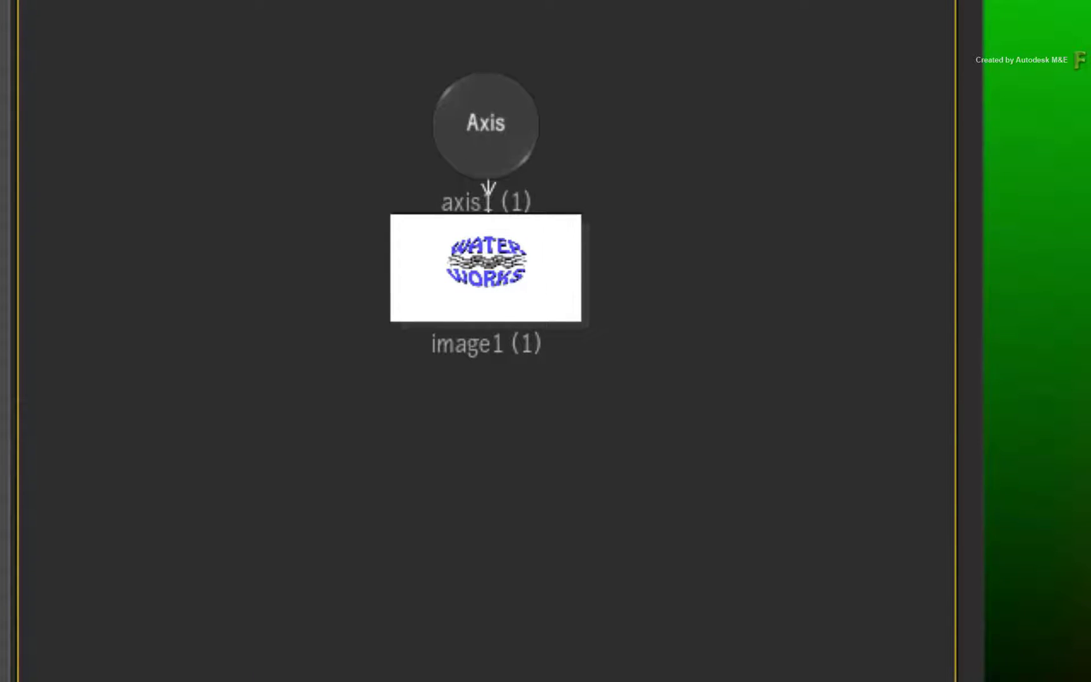
Attach a UV Map using the action1000192 media to the logo image and offset its axis in the schematic
drag(502, 292, 494, 307)
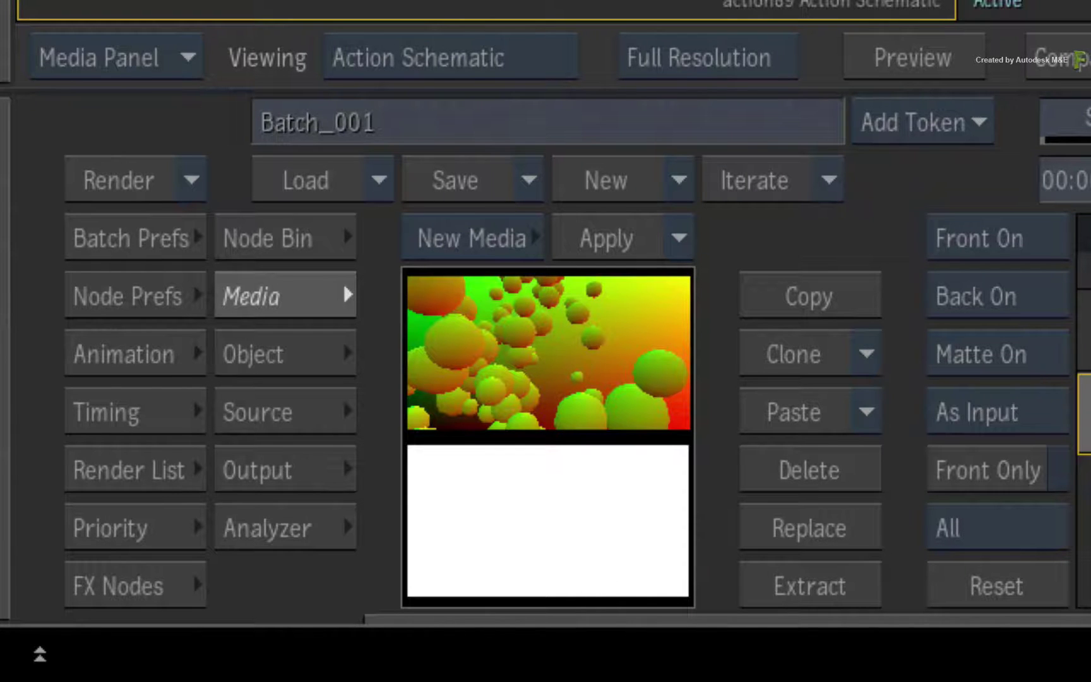
click(268, 235)
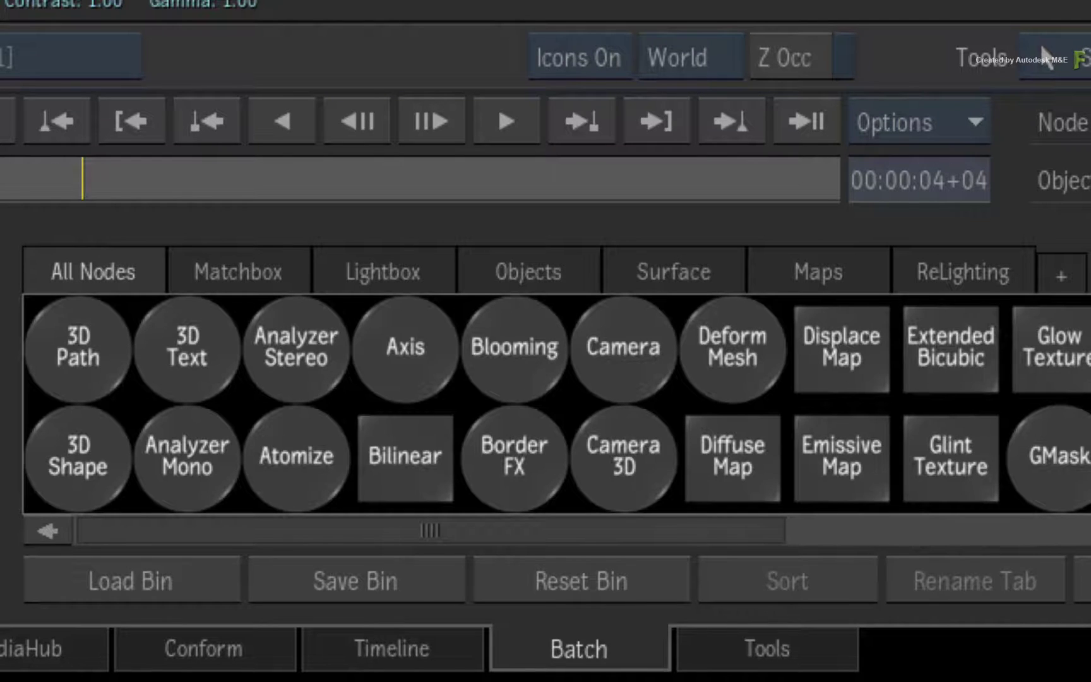
click(857, 275)
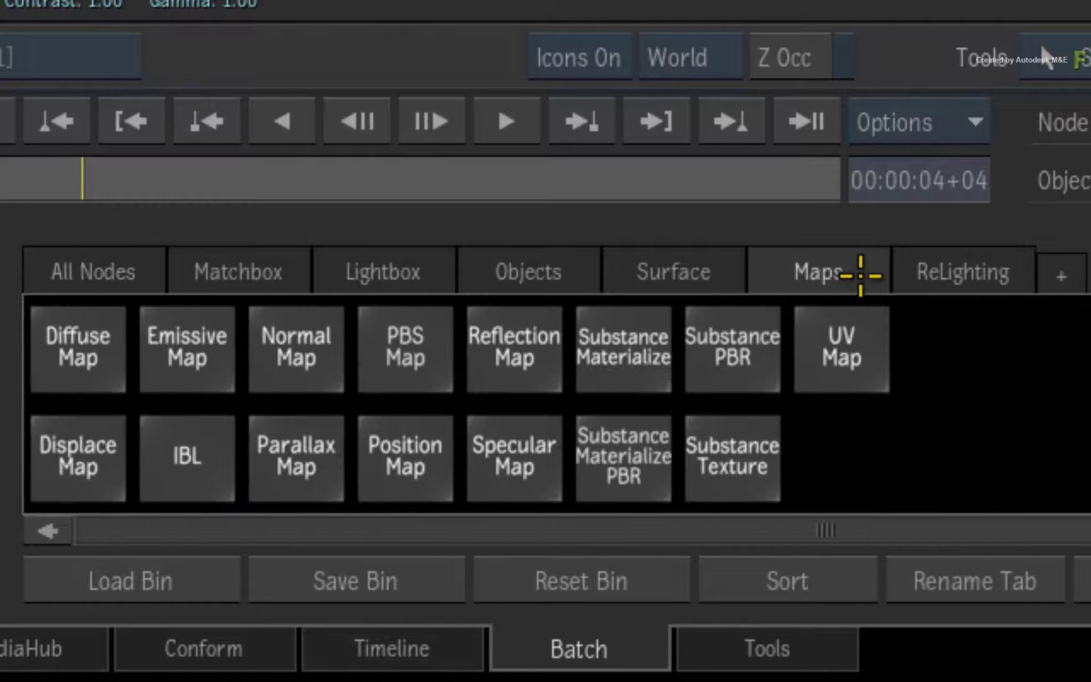
click(833, 351)
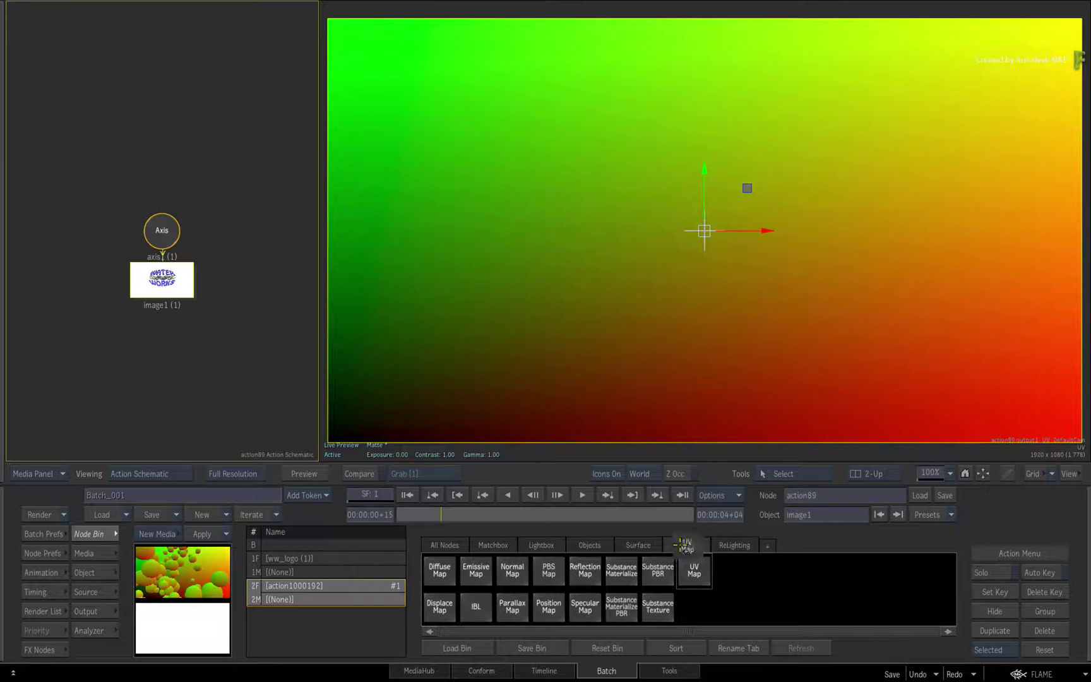
click(165, 343)
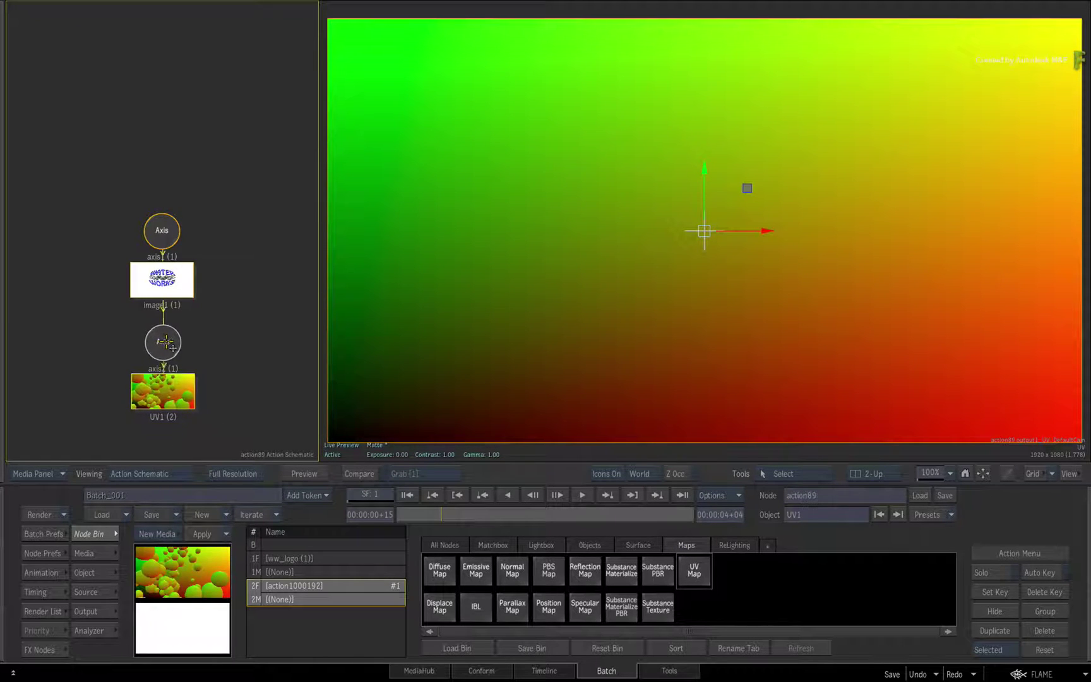
drag(165, 343, 226, 343)
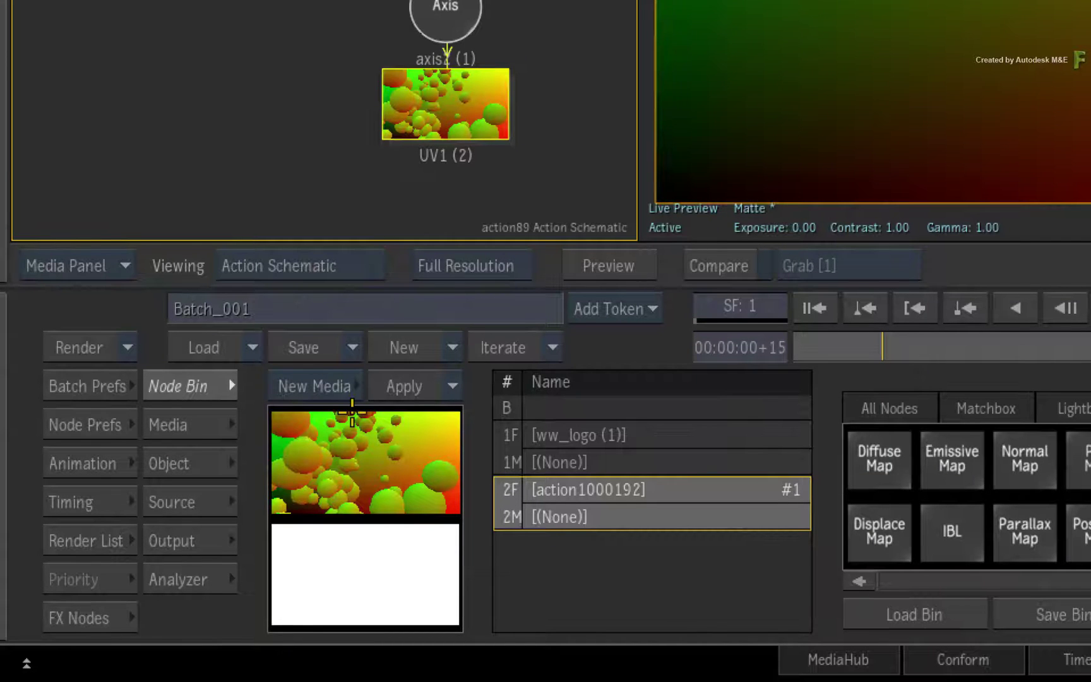
Display the Comp (Primary) pass of the new Action and scrub the animation to 00:00:00+19
click(187, 544)
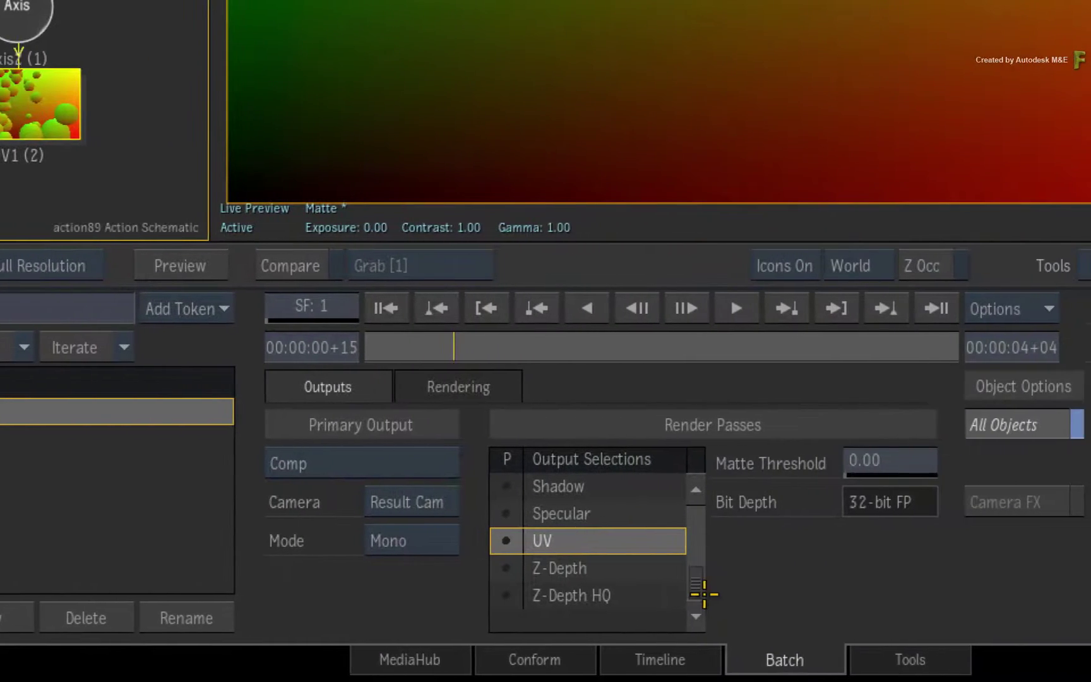
drag(704, 593, 705, 511)
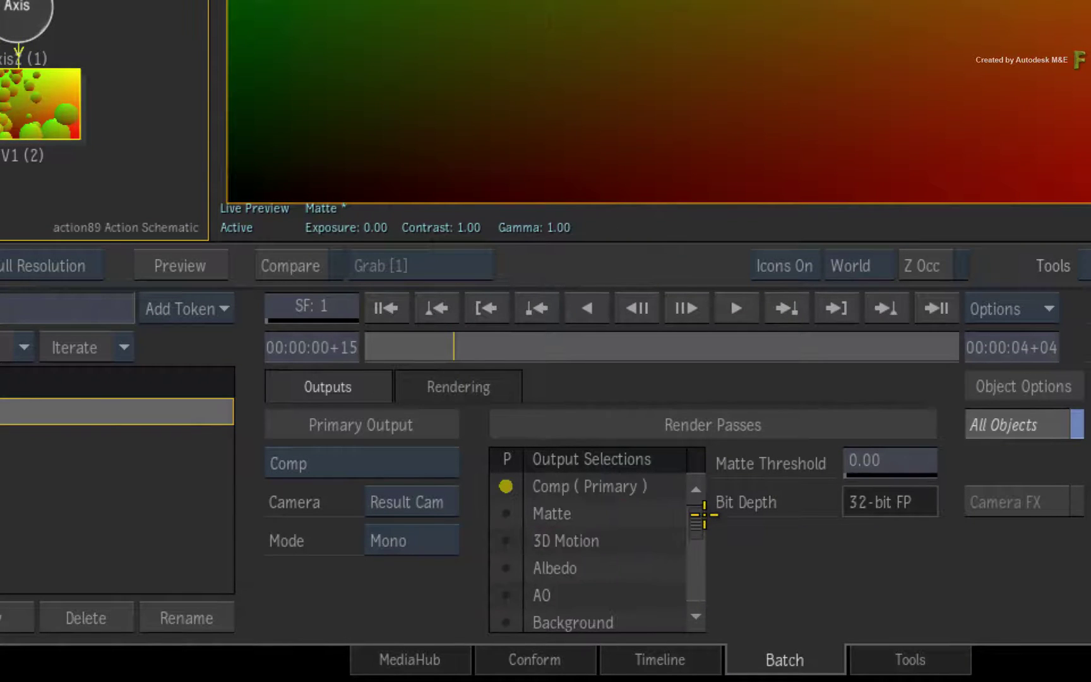
click(698, 229)
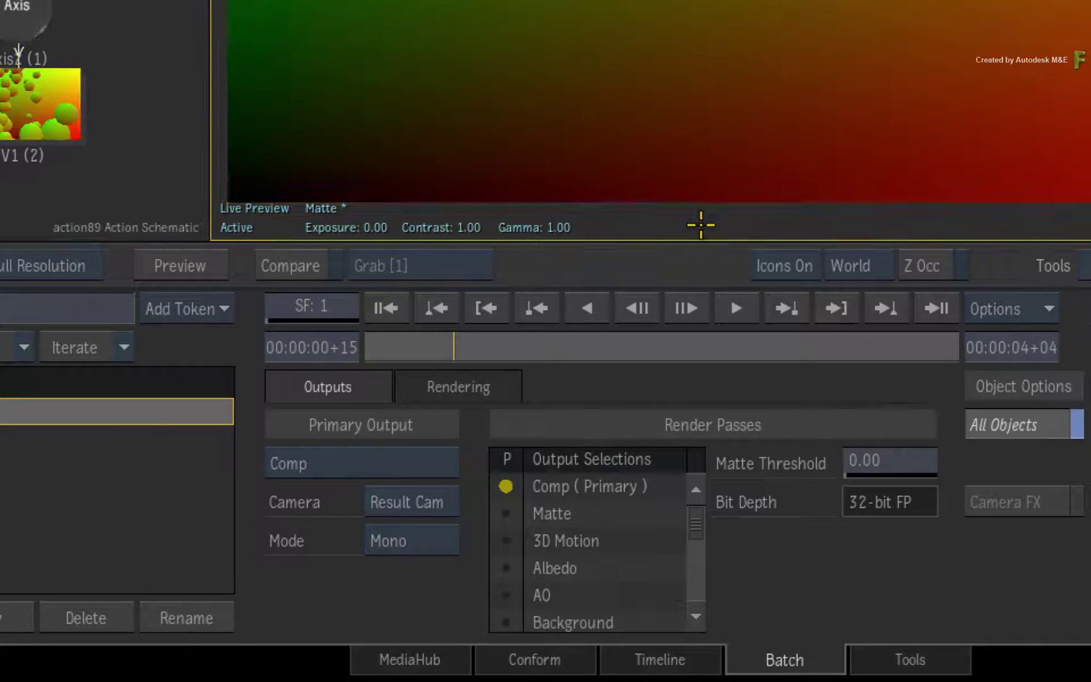
click(610, 486)
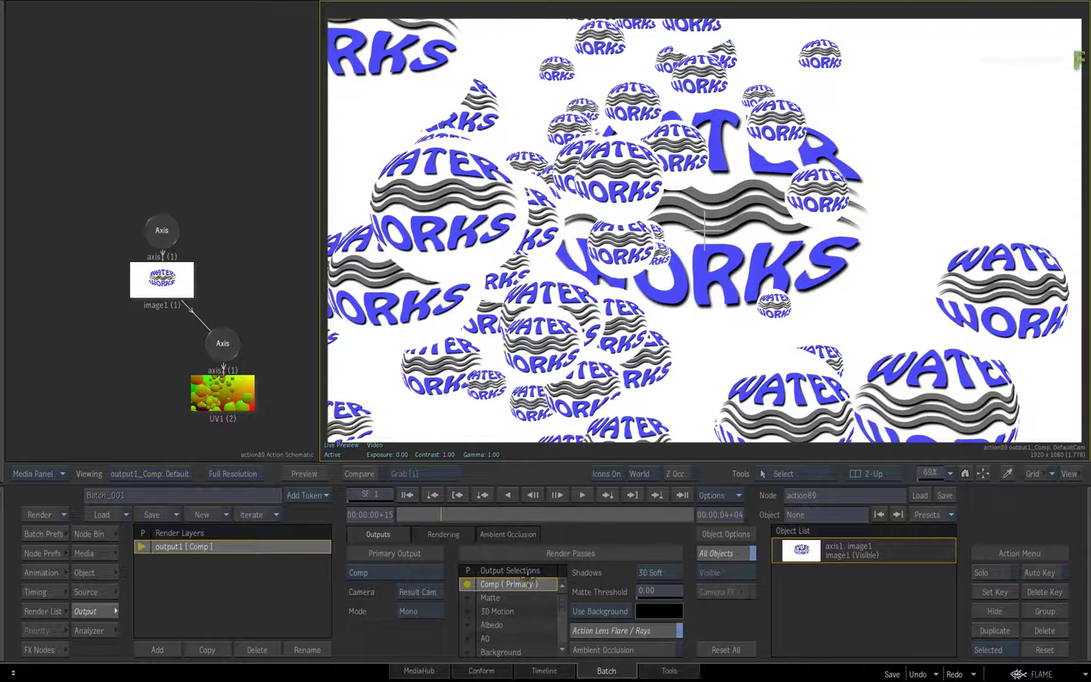
drag(435, 514, 482, 503)
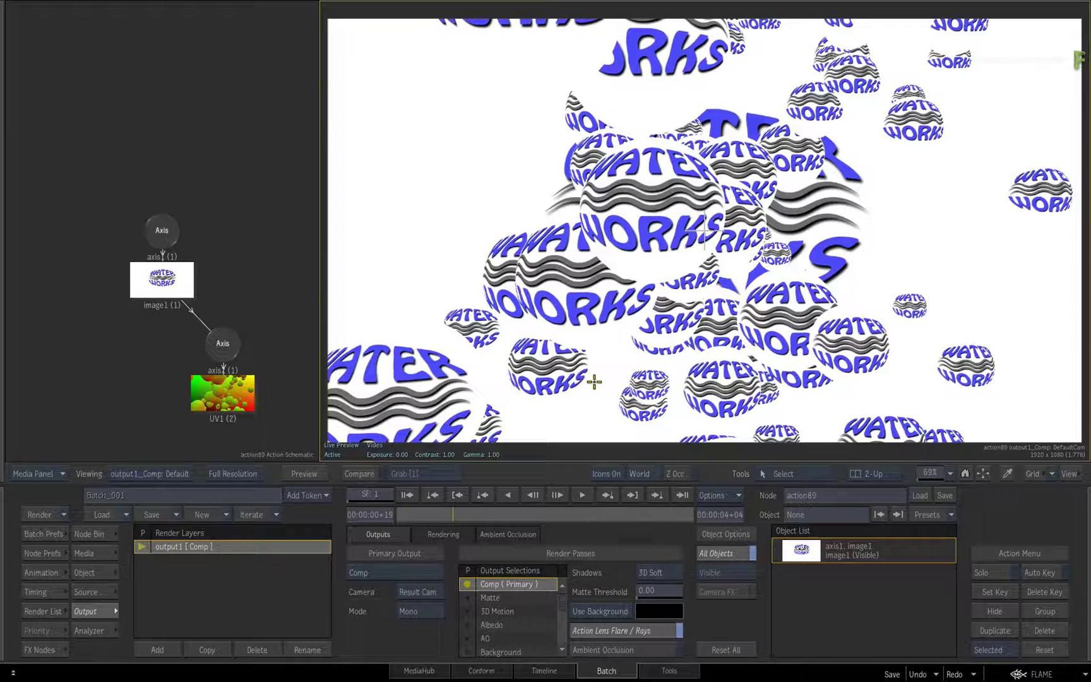
Set the UV map's Softness X to 29.00 and Softness Y to 30.00
click(210, 391)
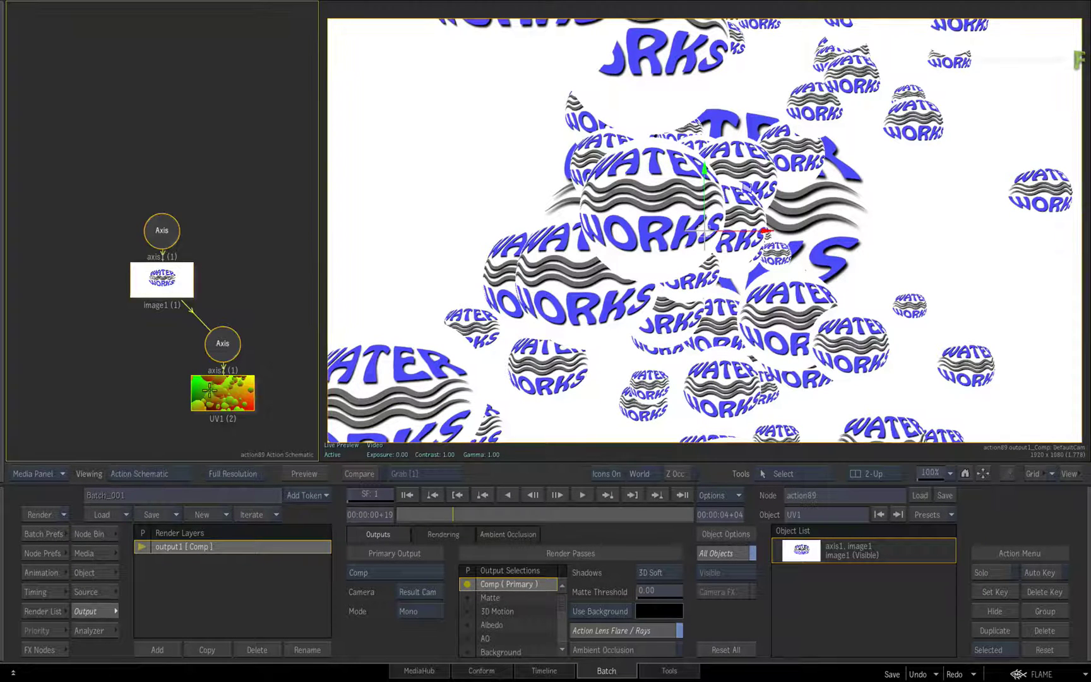
drag(259, 416, 190, 354)
drag(234, 572, 261, 562)
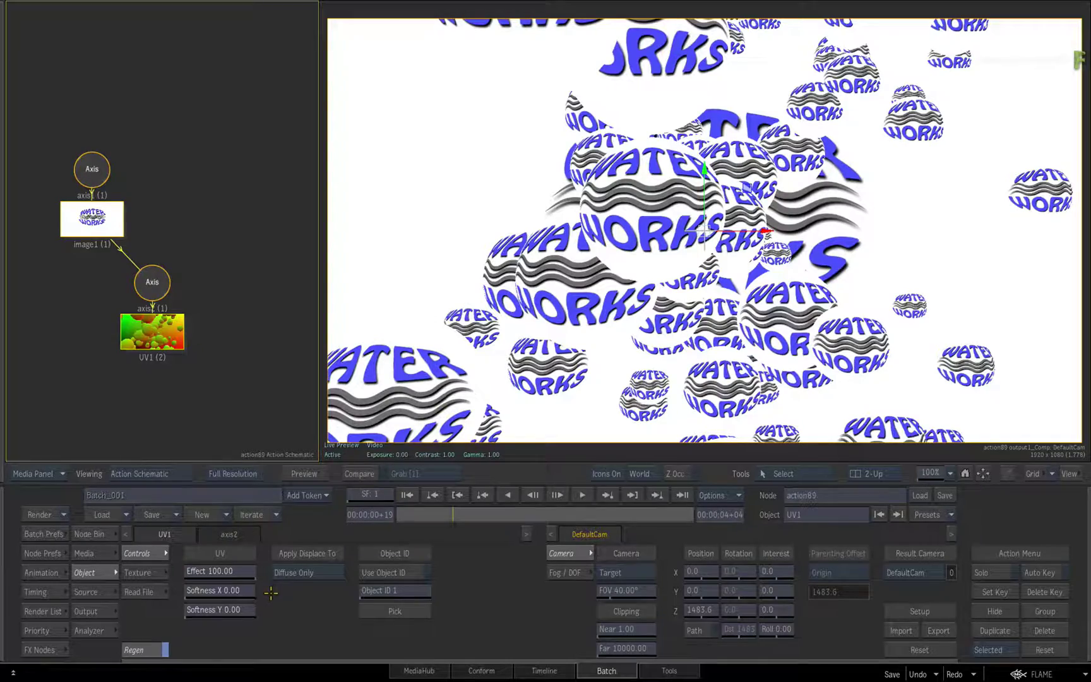
drag(261, 596, 251, 609)
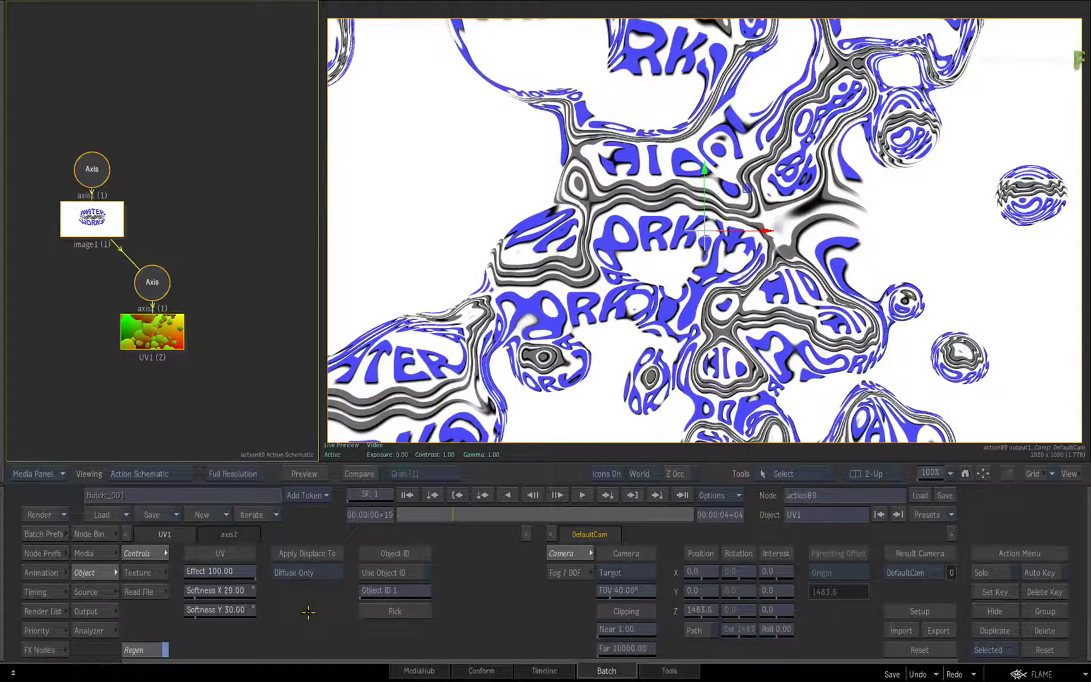
Scrub to 00:00:00+18 and turn off 32-bit Graphics for Action Precision in the batch rendering preferences
drag(438, 521, 414, 518)
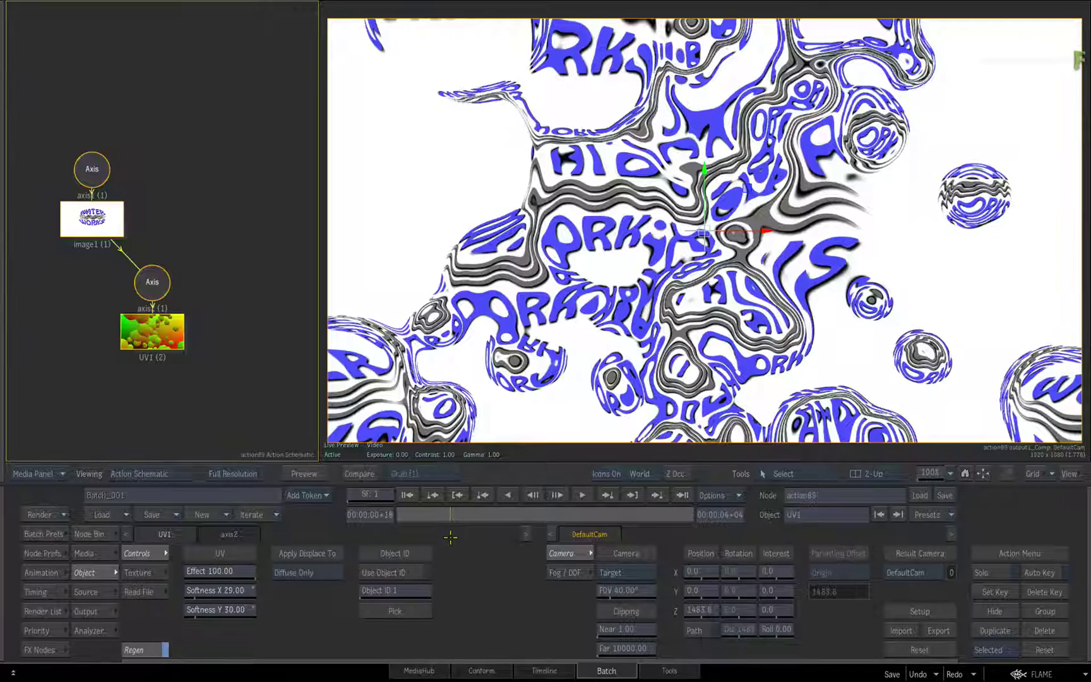
drag(666, 287, 698, 275)
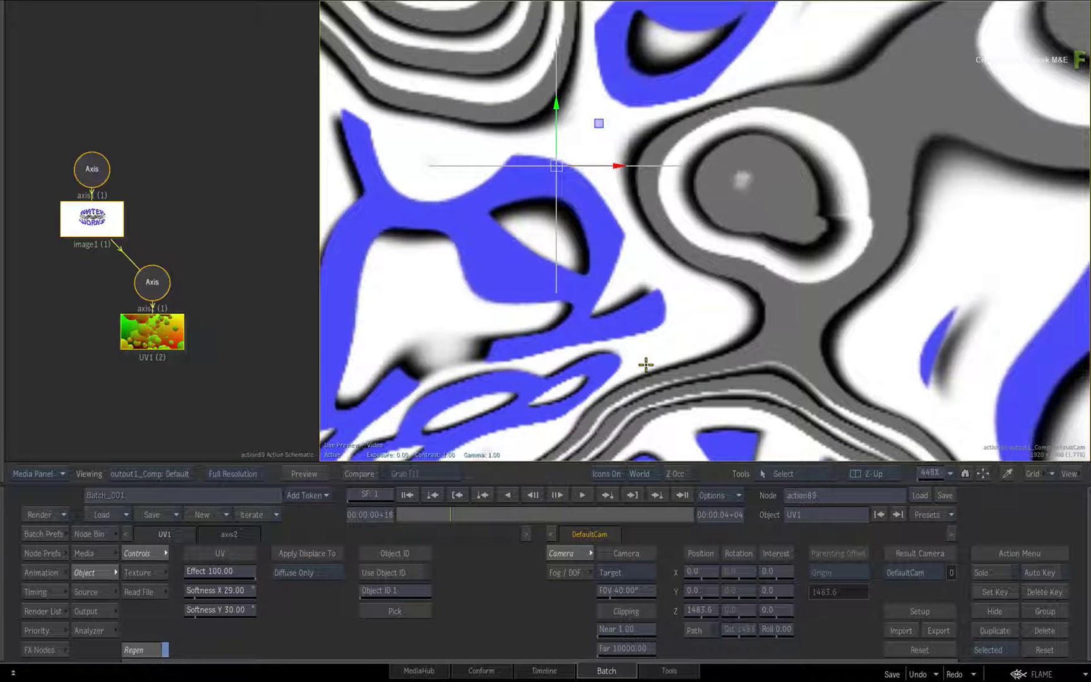
click(44, 533)
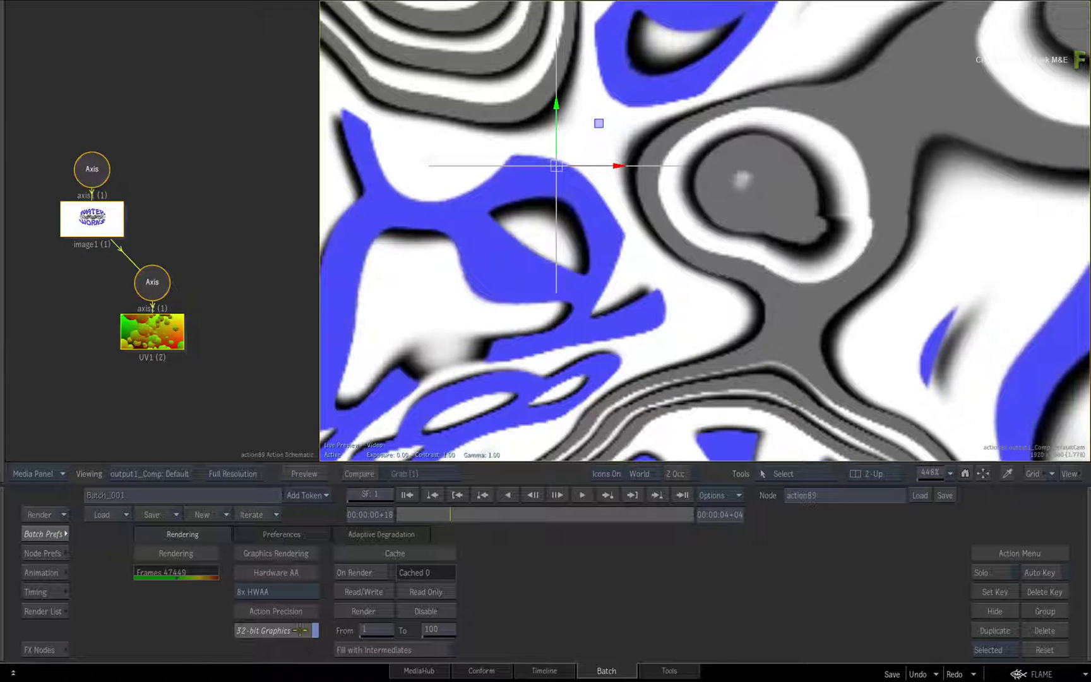
click(301, 629)
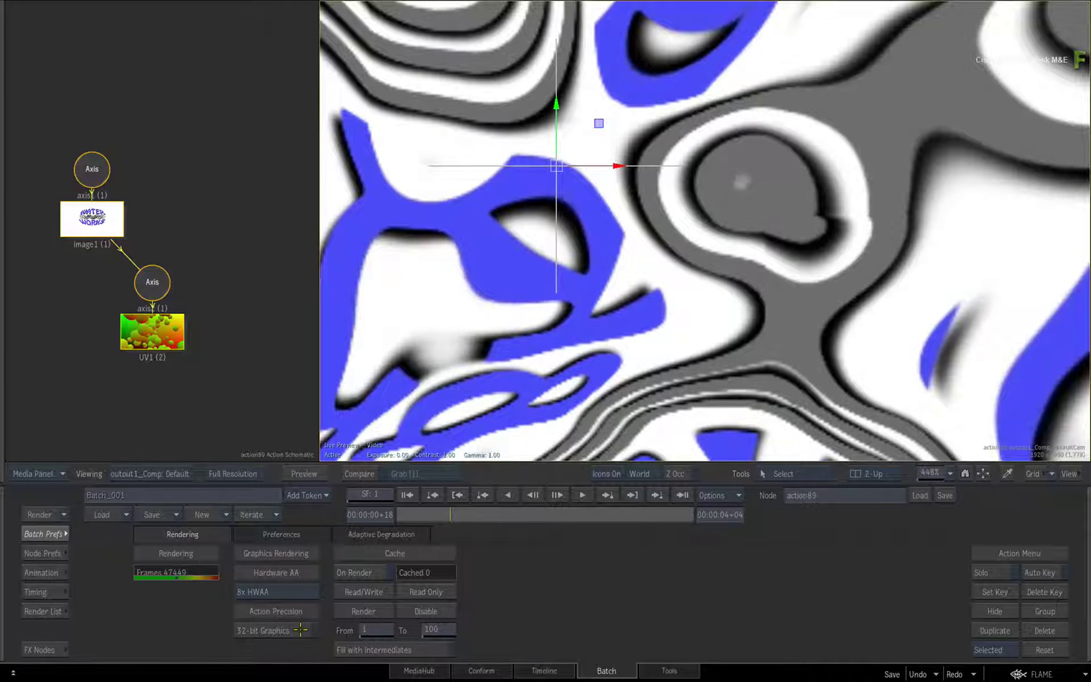
Toggle 32-bit Graphics for Action Precision on and off to compare the distorted logo, leave it enabled and close the batch preferences
click(301, 629)
click(301, 629)
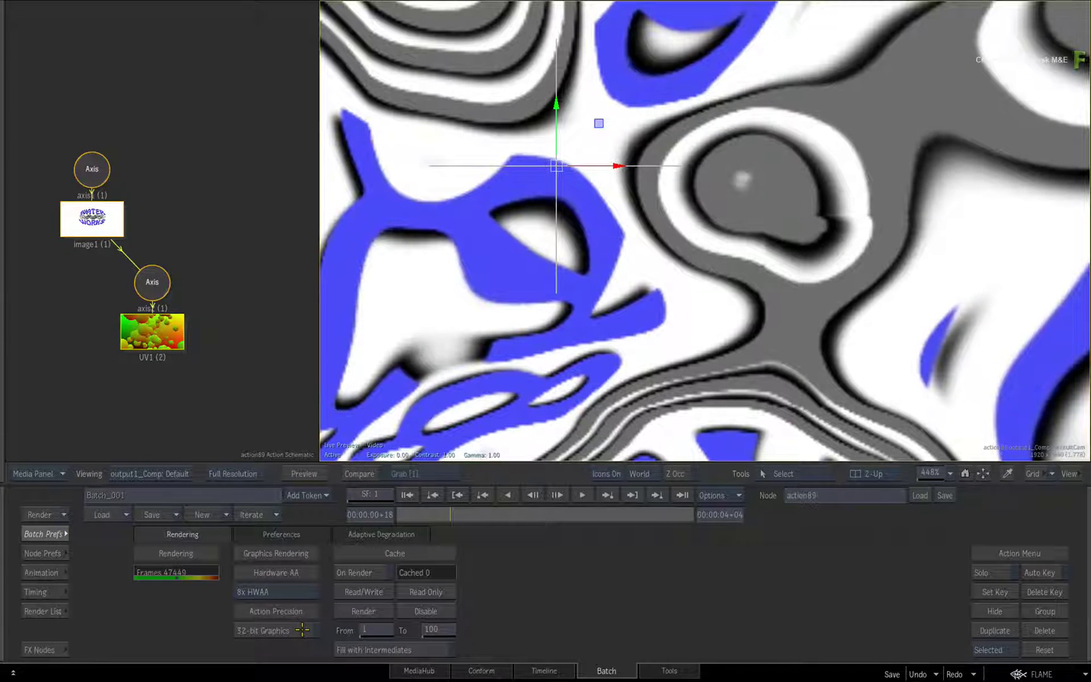
click(301, 629)
click(301, 629)
click(302, 627)
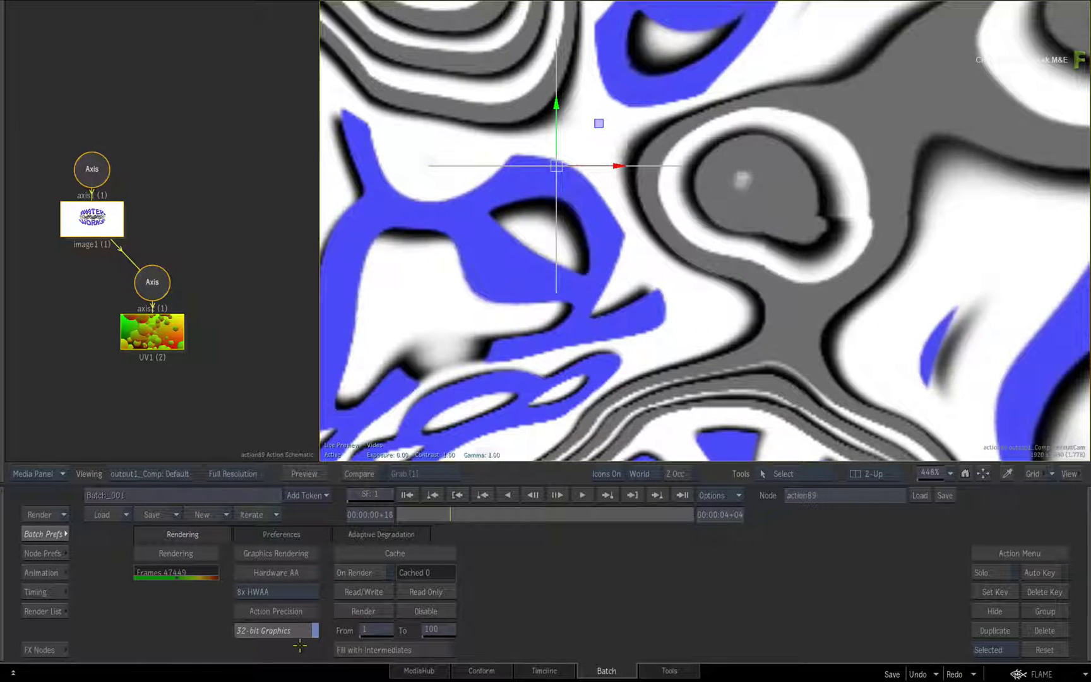
click(302, 630)
click(301, 630)
click(41, 534)
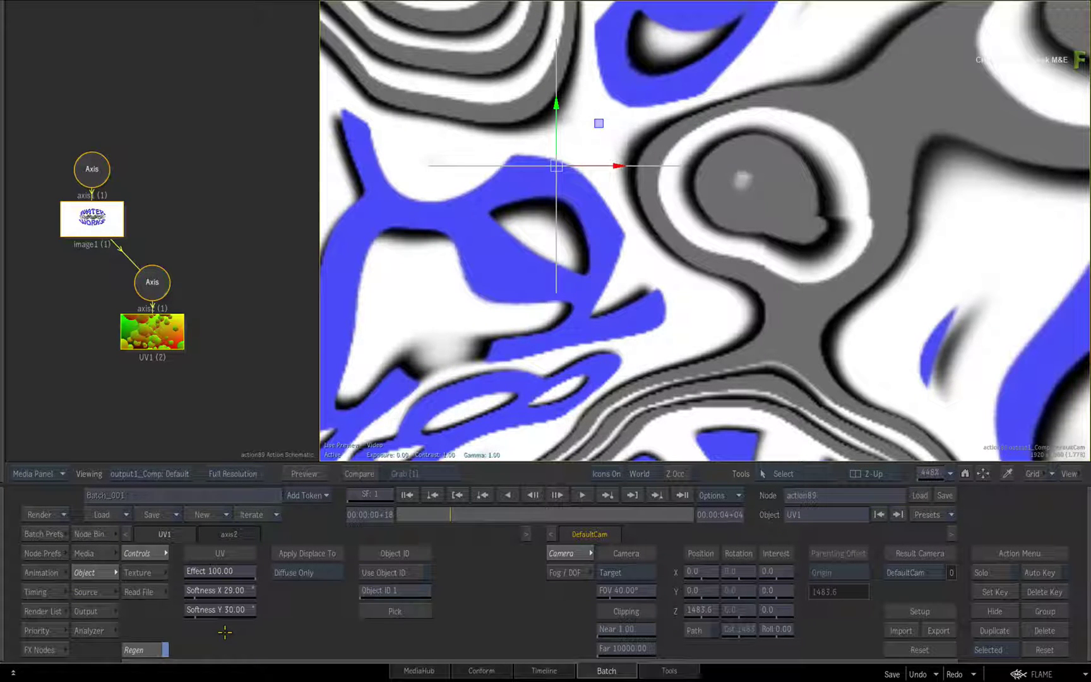
Add a third media input to the action89 node in the batch schematic and connect the Title_A image to it
key(Escape)
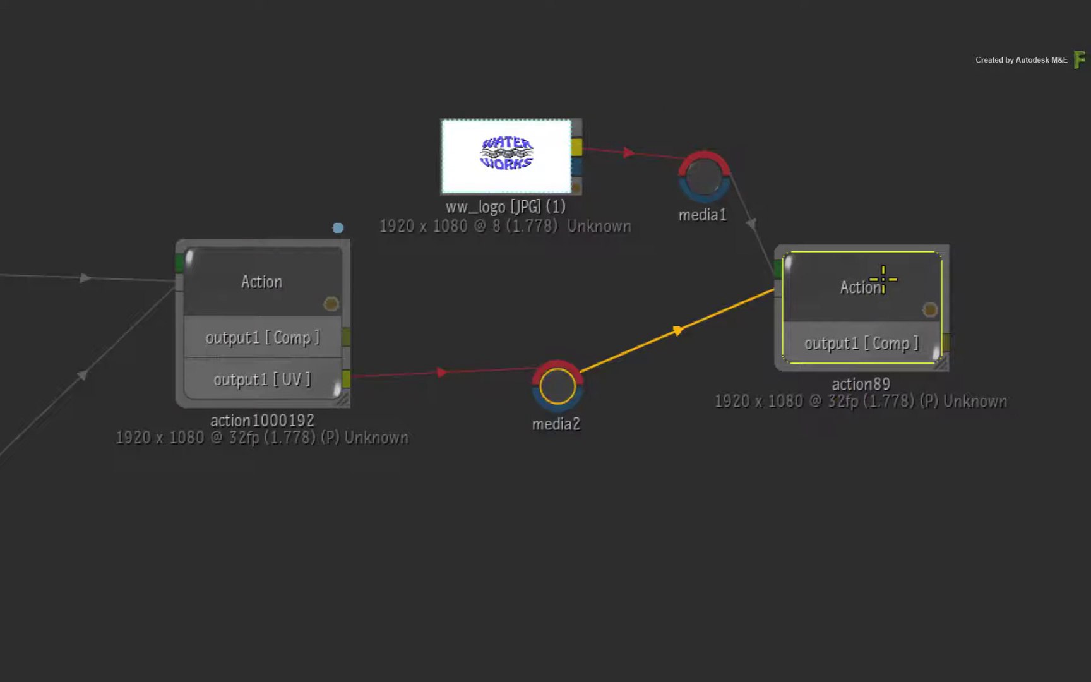
drag(881, 276, 888, 289)
key(ctrl+n)
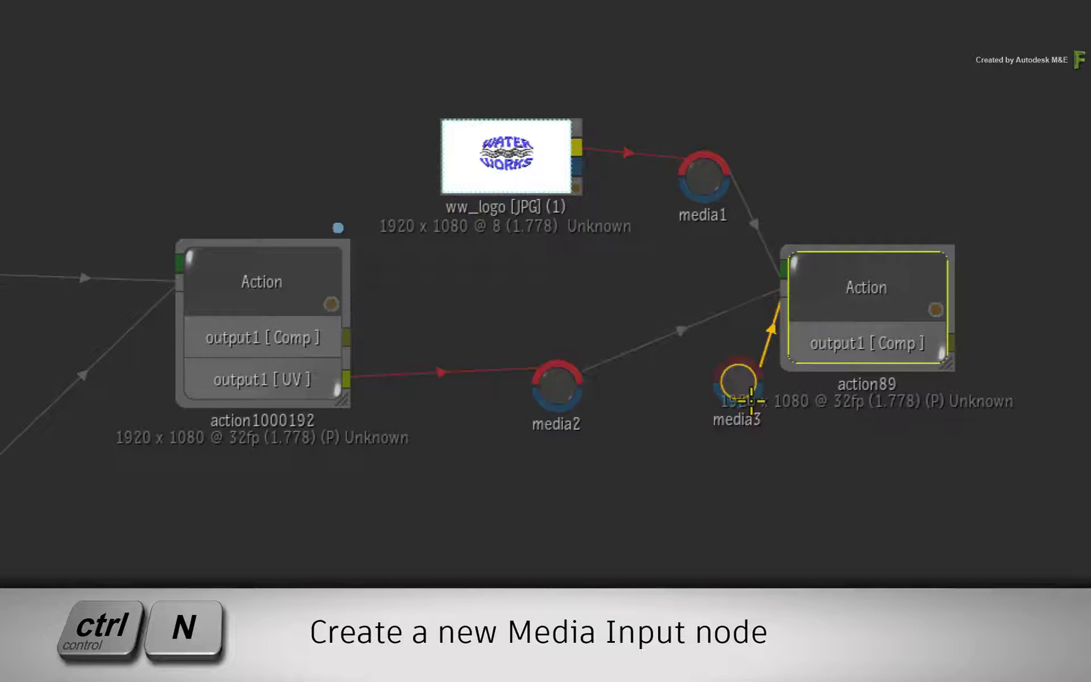
click(614, 583)
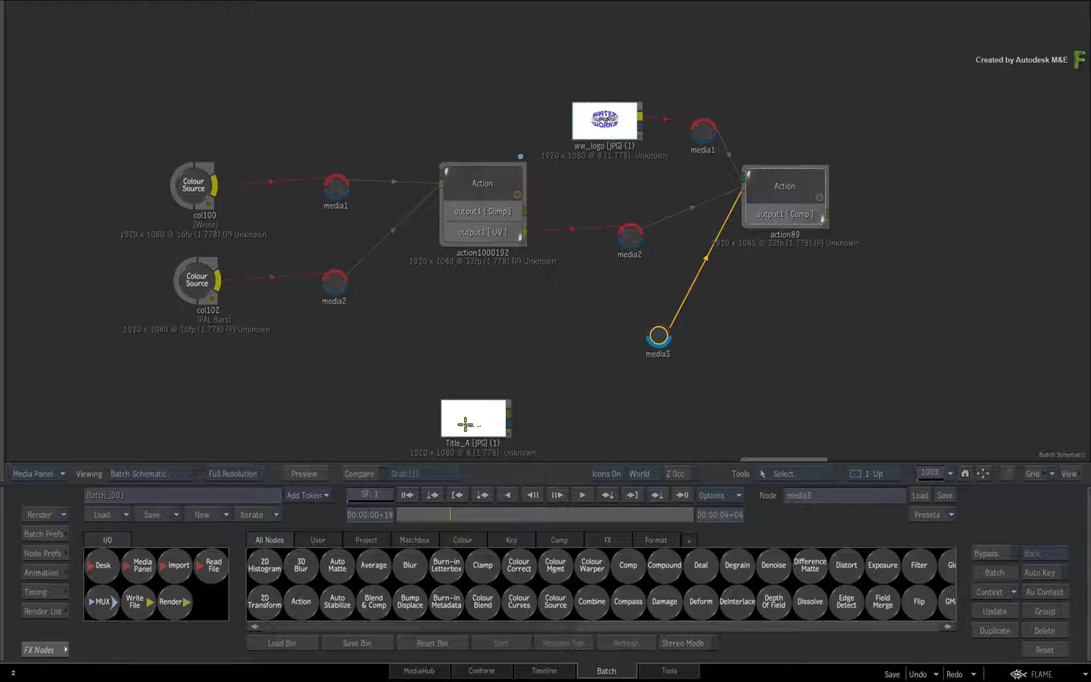
drag(465, 424, 489, 334)
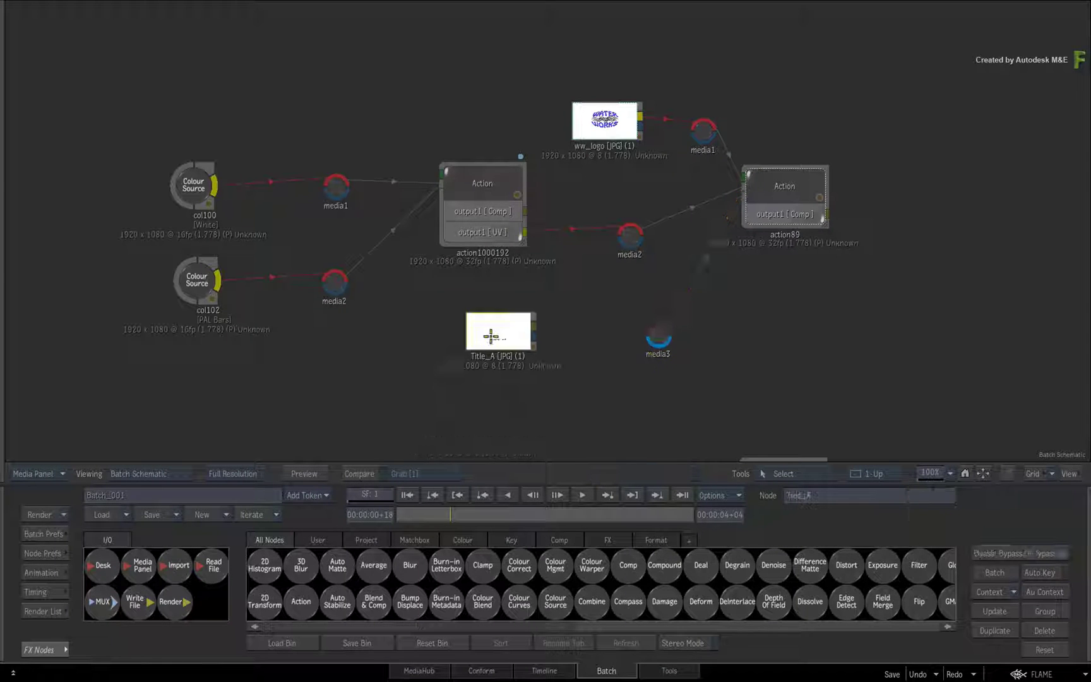
drag(659, 336, 634, 335)
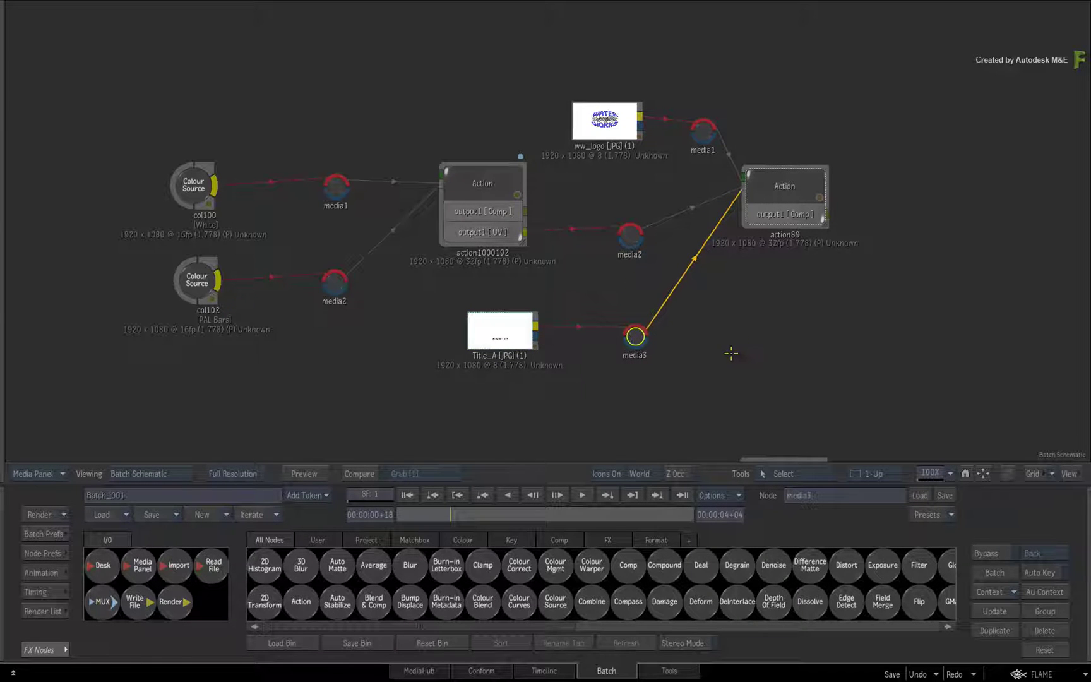
Open action89, show the full frame and set the Title_A image's surface blend mode to Multiply
double_click(812, 182)
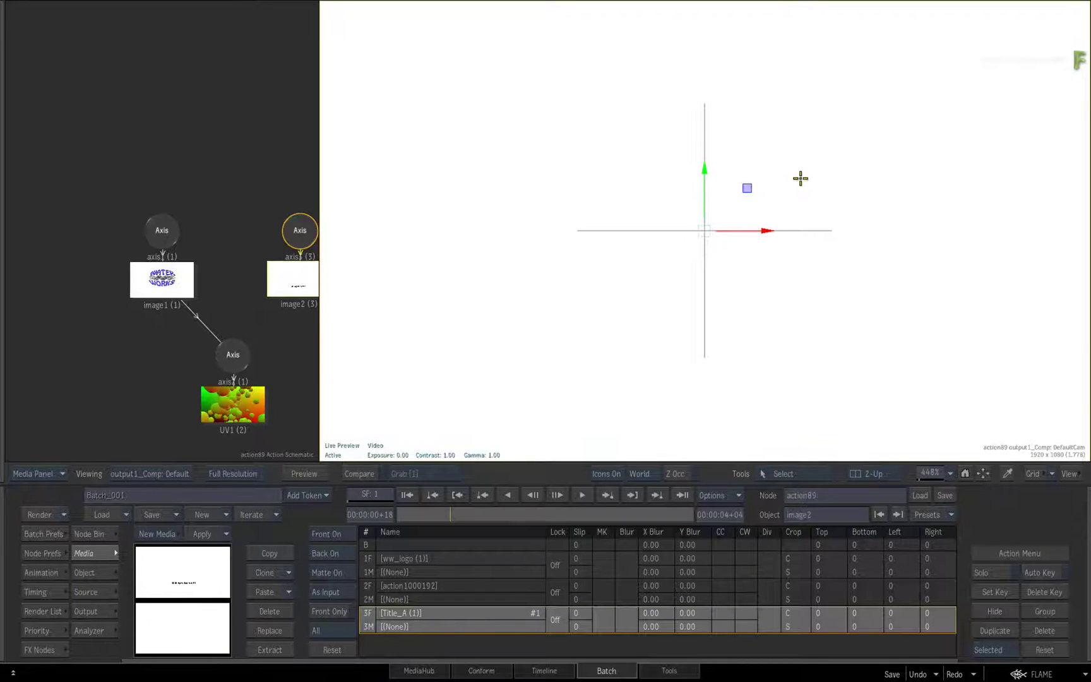
drag(231, 127, 165, 68)
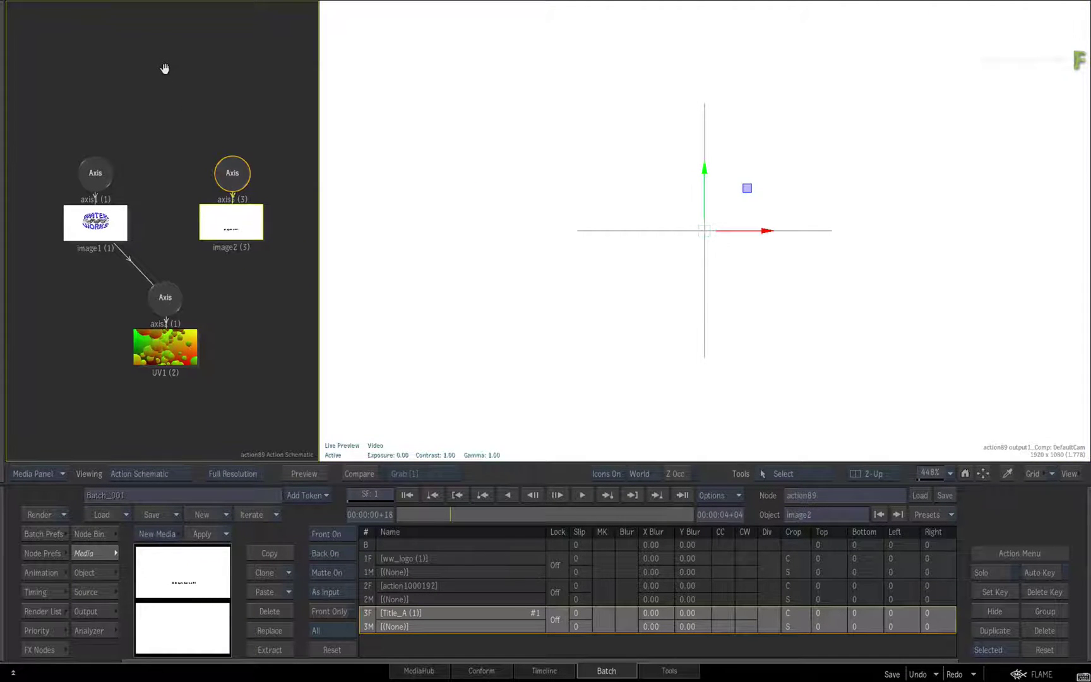
click(986, 474)
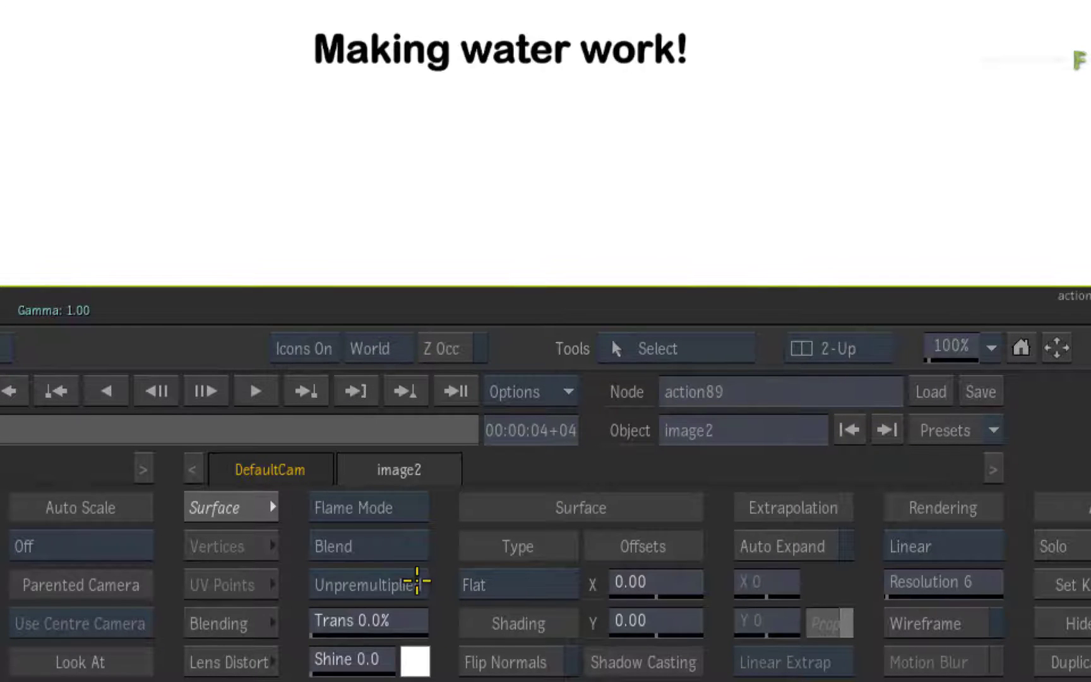
click(398, 546)
click(413, 445)
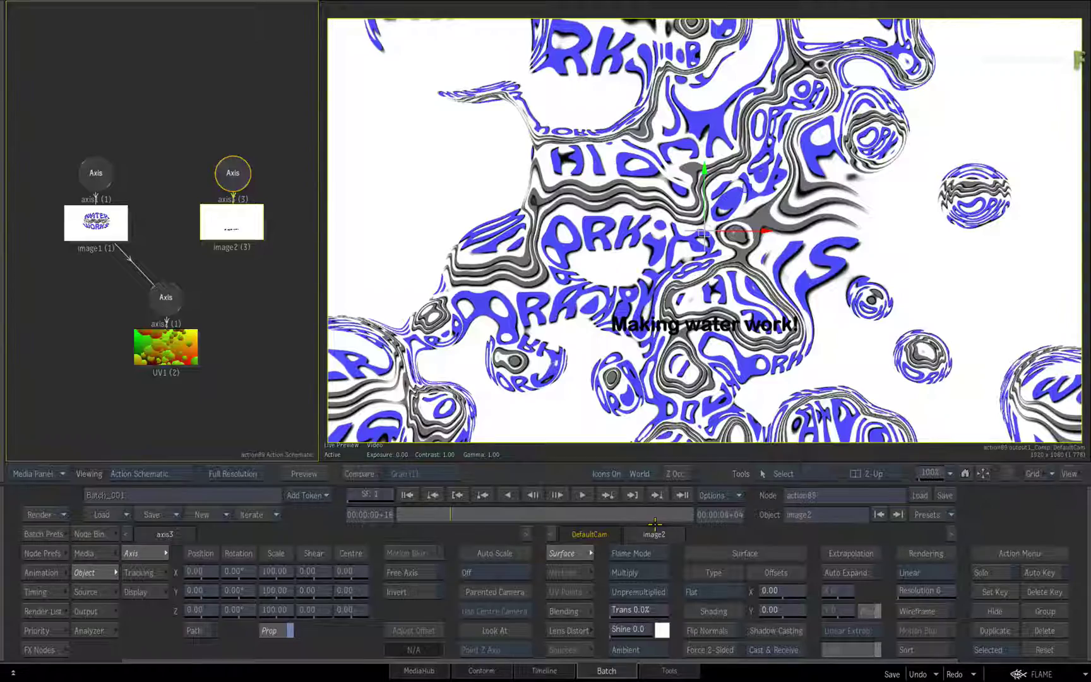
Connect the title image to the UV map's axis and scrub the animation to preview both layers being distorted
mouse_move(443, 512)
mouse_down()
mouse_move(404, 512)
mouse_move(463, 513)
mouse_move(439, 514)
mouse_up()
mouse_move(229, 227)
mouse_down()
mouse_move(227, 247)
mouse_move(167, 297)
mouse_move(232, 244)
mouse_up()
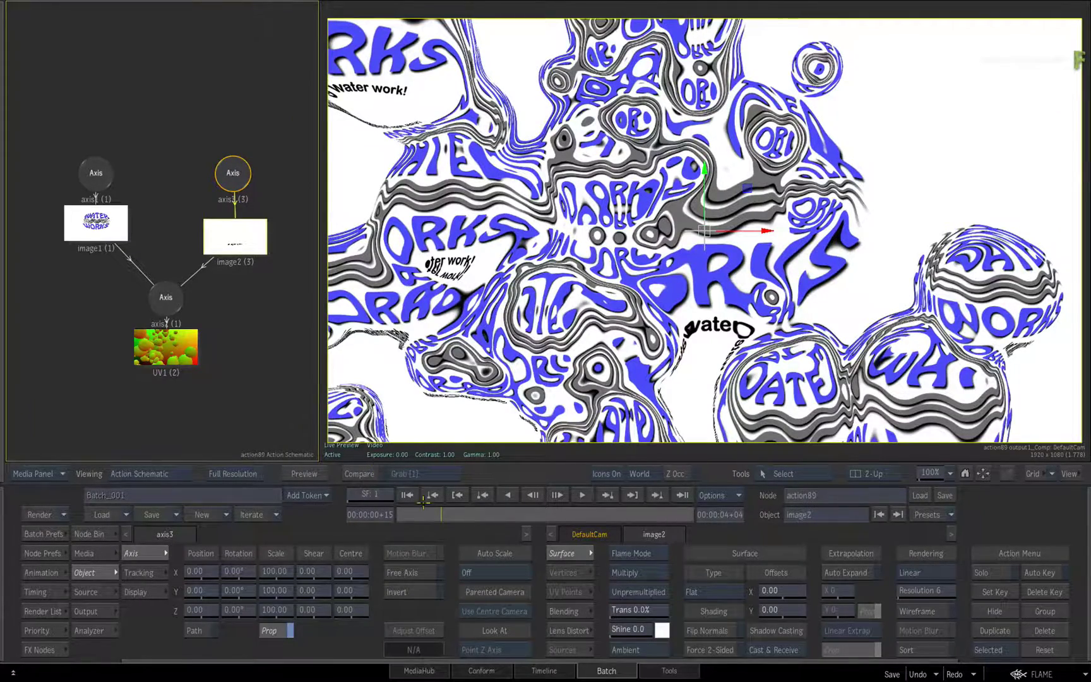
mouse_move(445, 515)
mouse_down()
mouse_move(419, 508)
mouse_move(453, 502)
mouse_move(427, 507)
mouse_up()
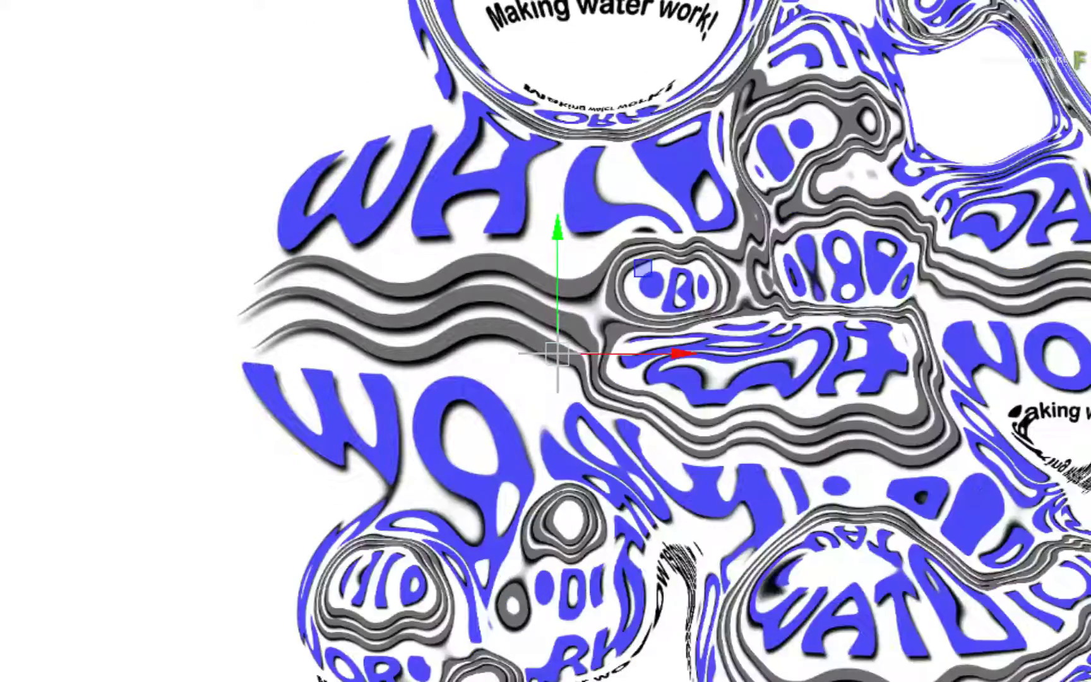